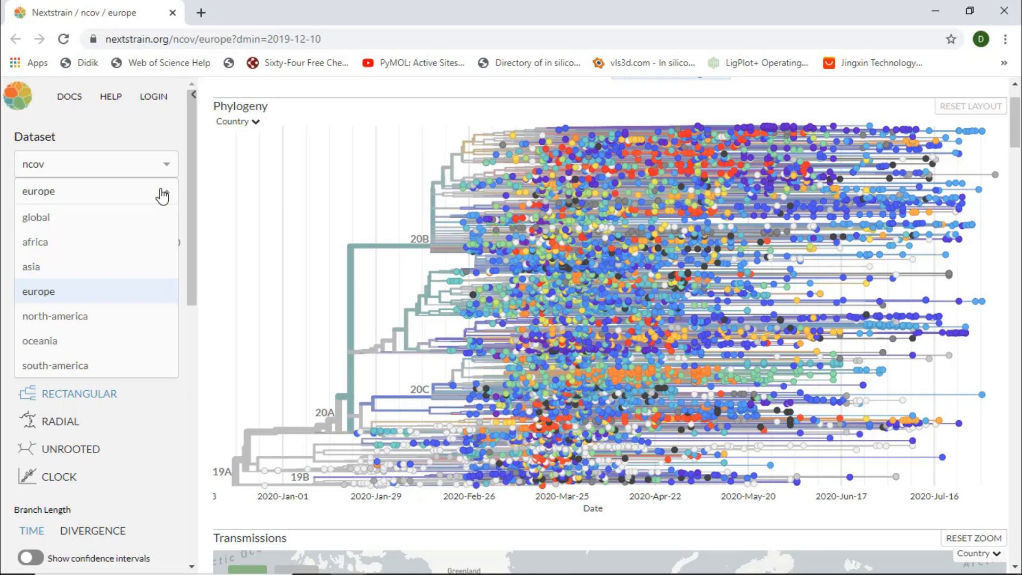
Switch the Nextstrain ncov dataset to the asia region and review its phylogeny tree.
click(30, 269)
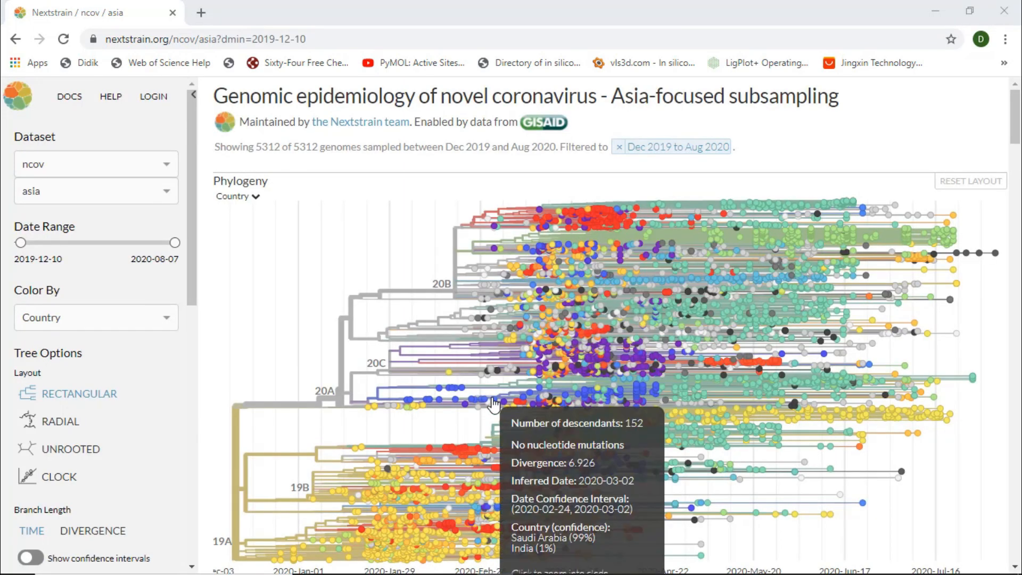
scroll(692, 346, down, 10)
scroll(713, 337, up, 5)
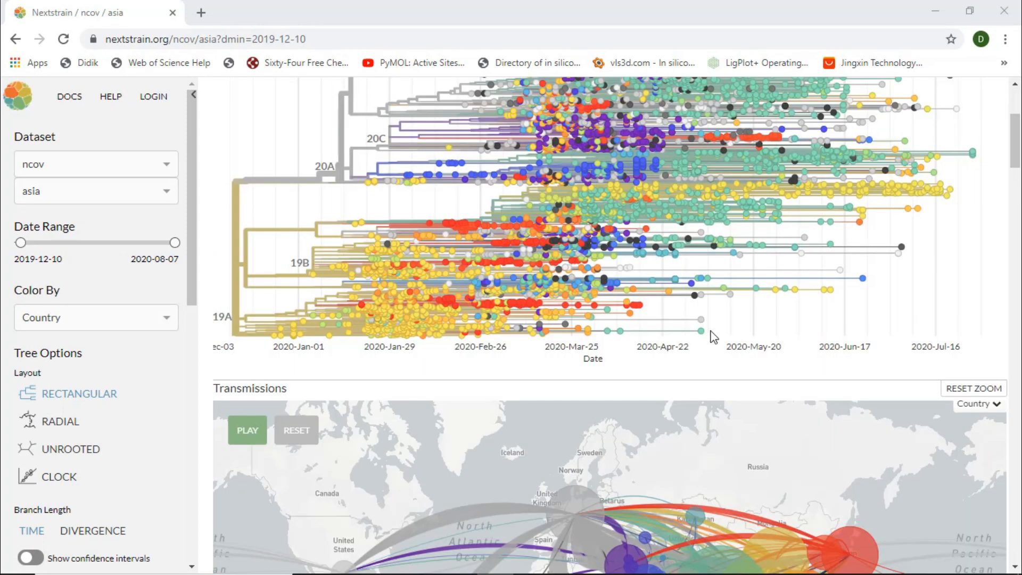
scroll(714, 337, up, 3)
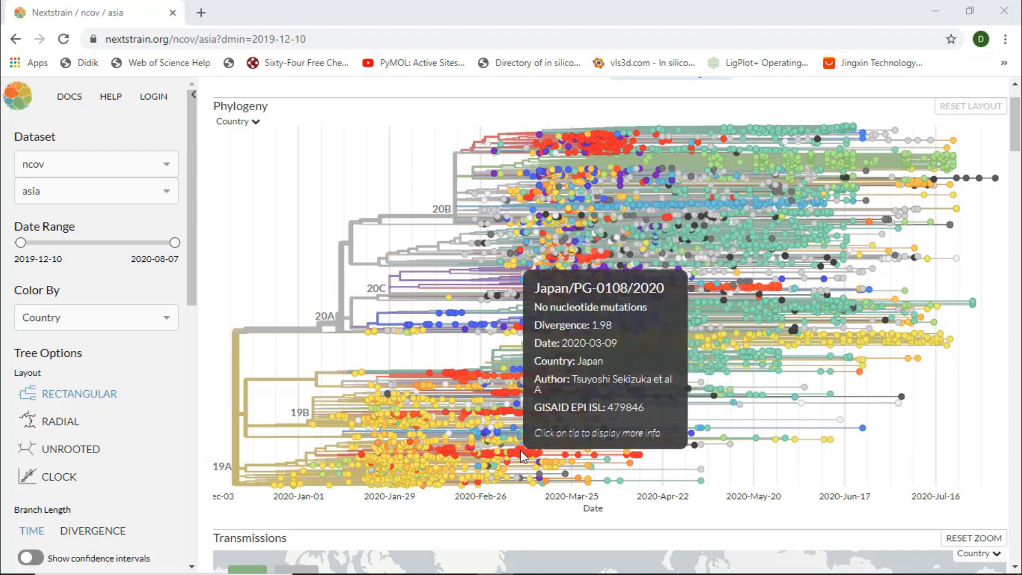
Examine the transmissions map and the genome diversity chart of the Asia dataset.
scroll(915, 415, down, 1)
scroll(916, 415, down, 8)
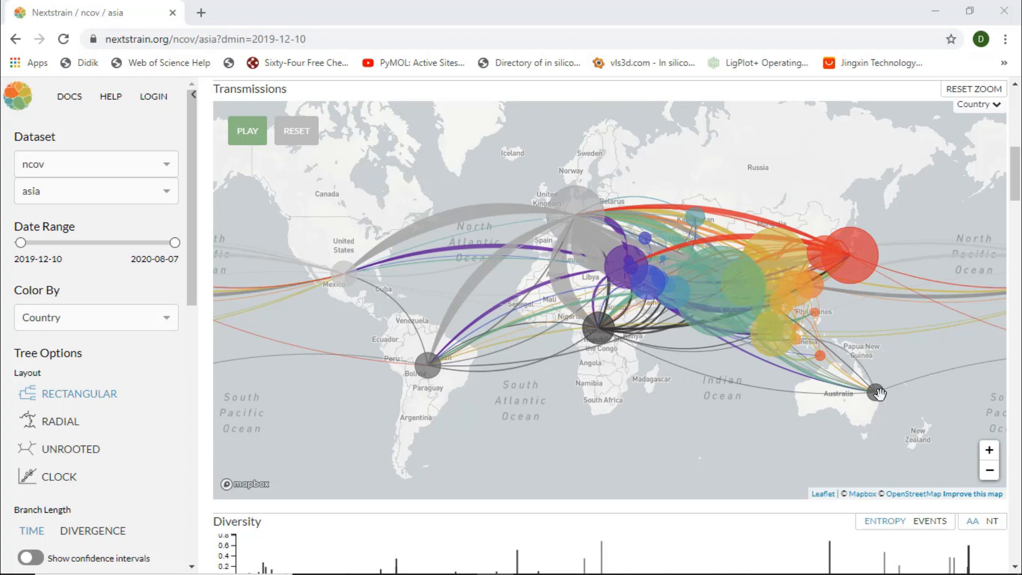
scroll(736, 397, down, 3)
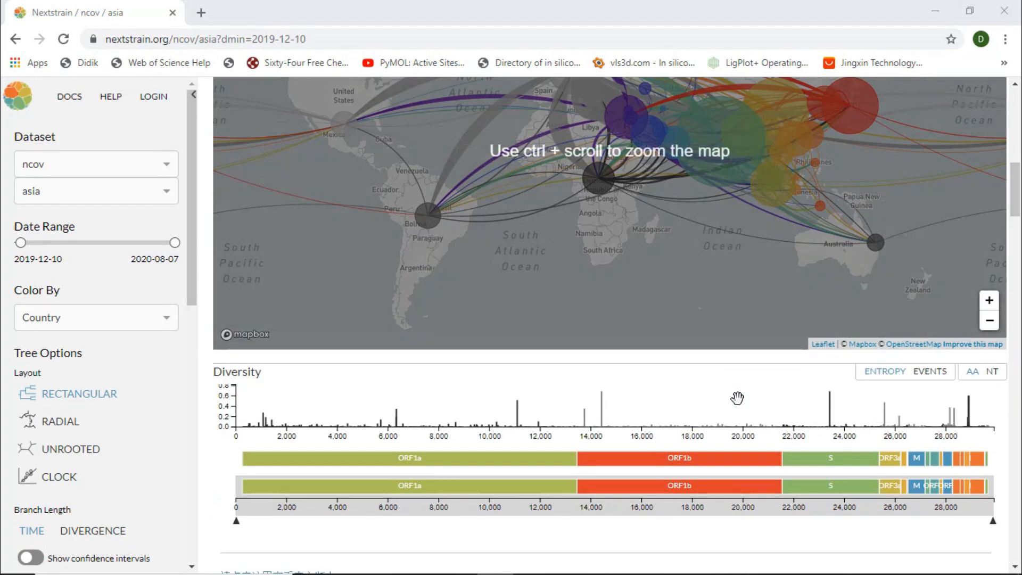
scroll(736, 398, down, 2)
scroll(737, 398, down, 1)
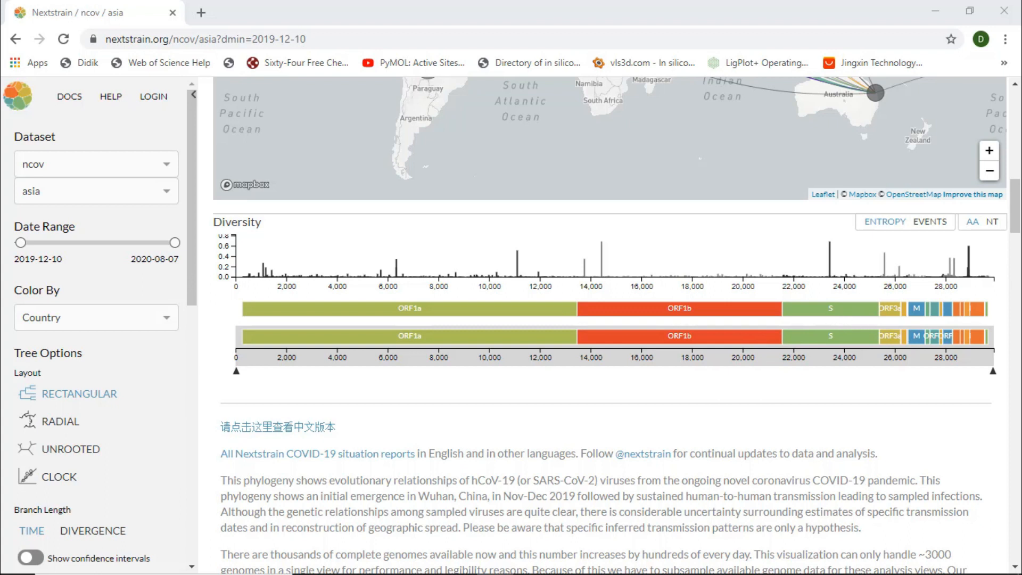
Close the browser and open the desktop file "The evolution of COVID 19.fas" in Notepad.
click(1003, 11)
drag(1021, 170, 365, 113)
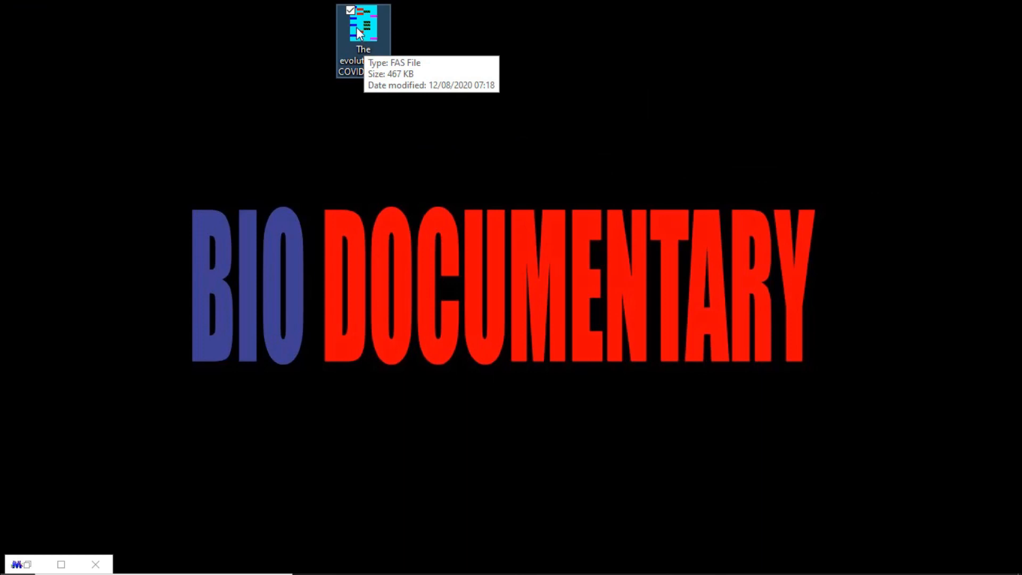
right_click(357, 29)
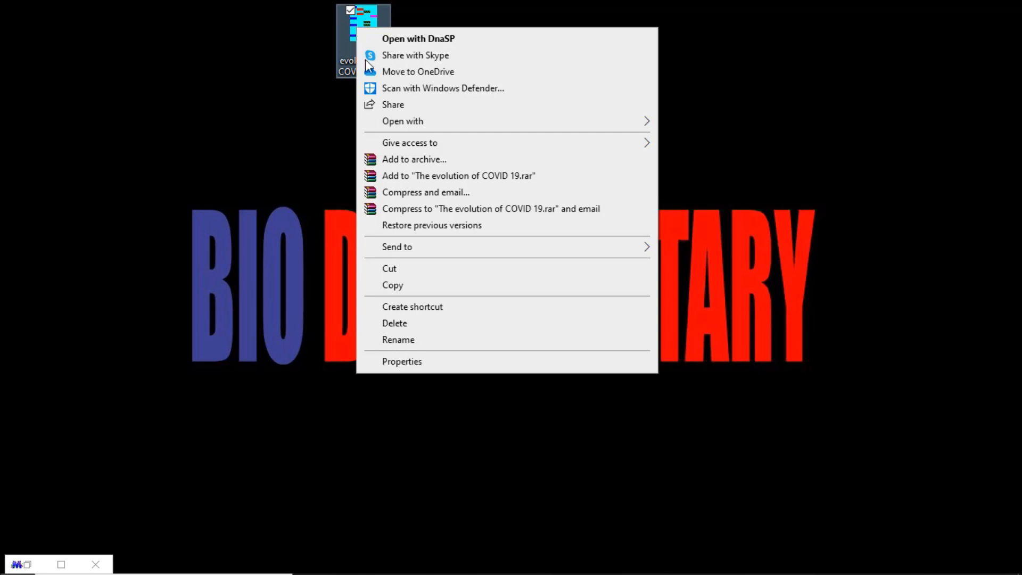
mouse_move(483, 124)
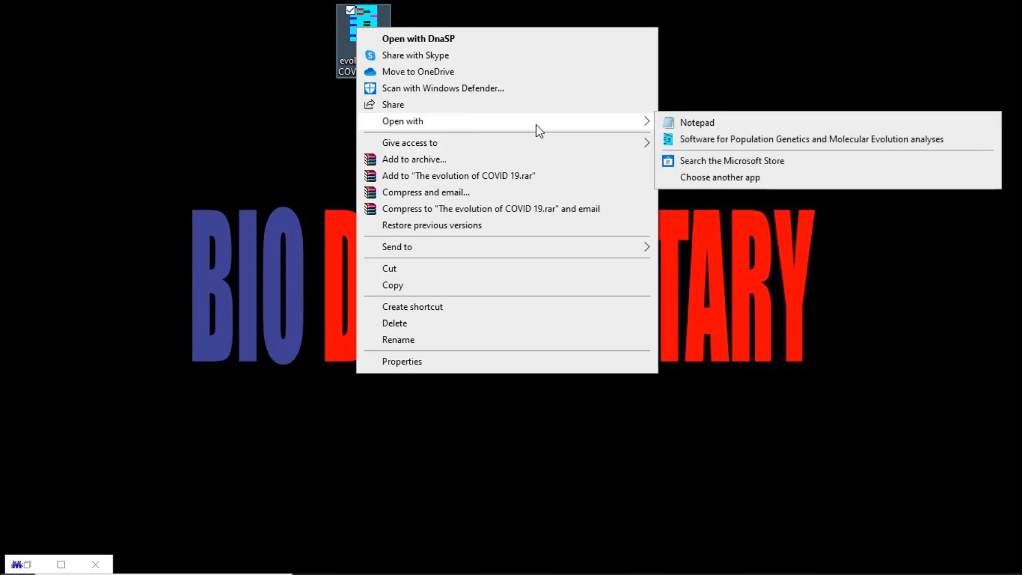
click(689, 123)
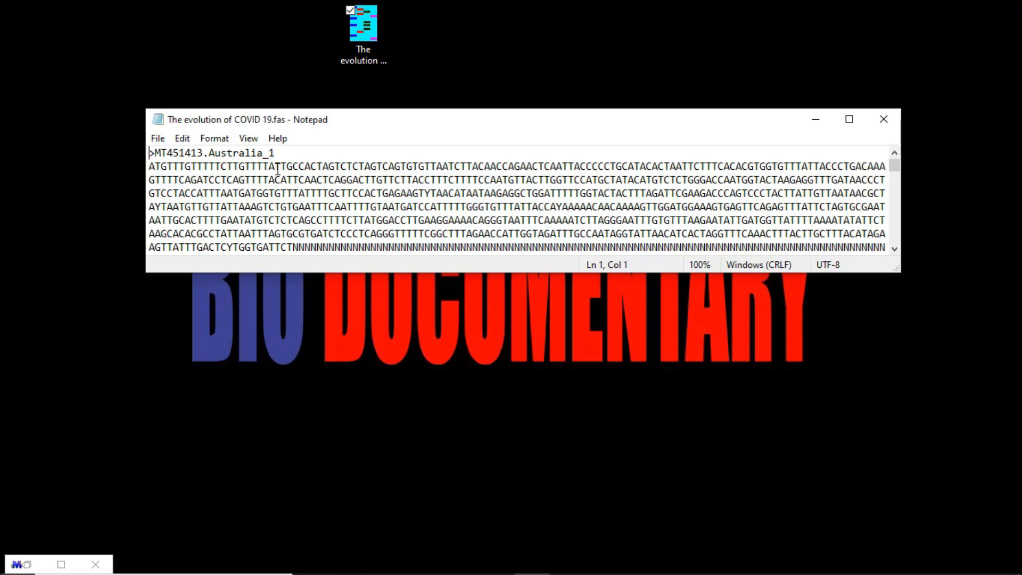
Look through the nucleotide sequences in the FASTA file and close Notepad.
scroll(276, 169, down, 5)
scroll(277, 170, down, 6)
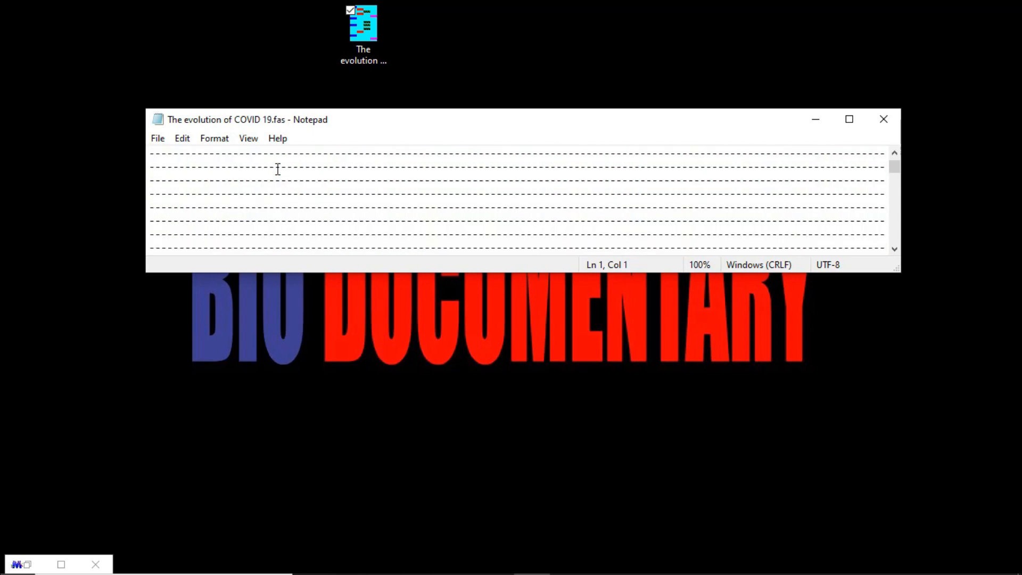
drag(894, 167, 896, 197)
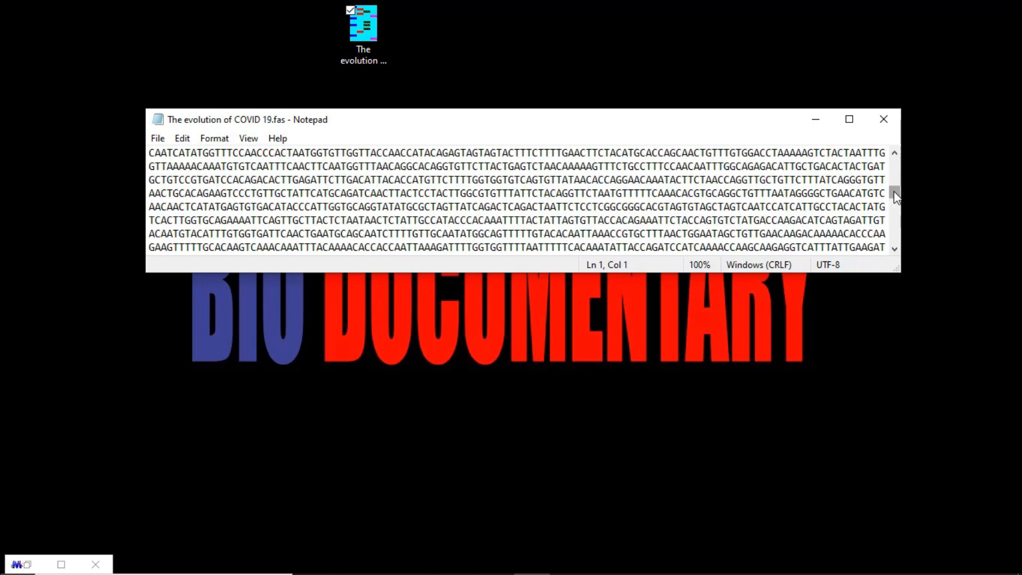
drag(894, 191, 890, 224)
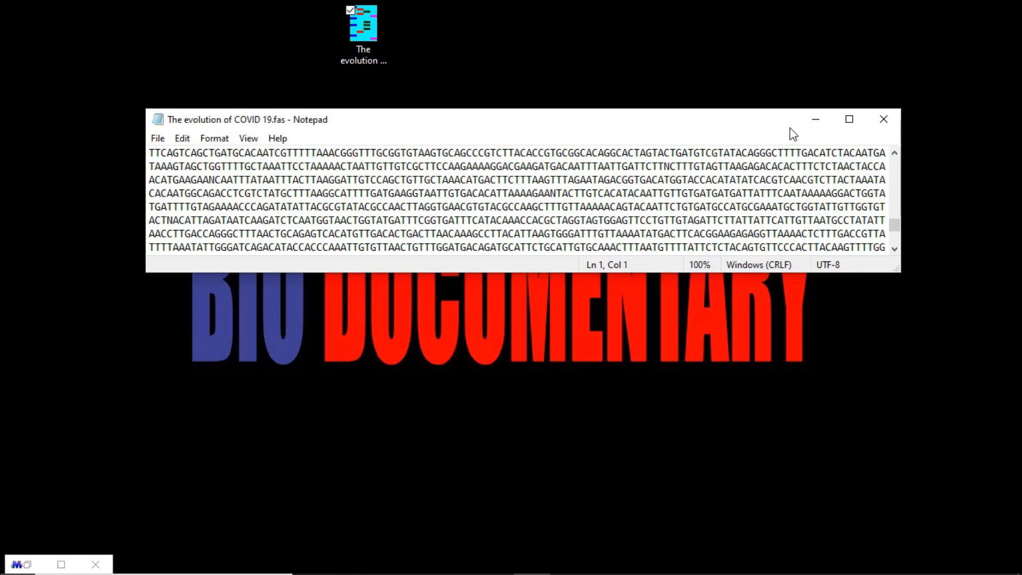
click(883, 121)
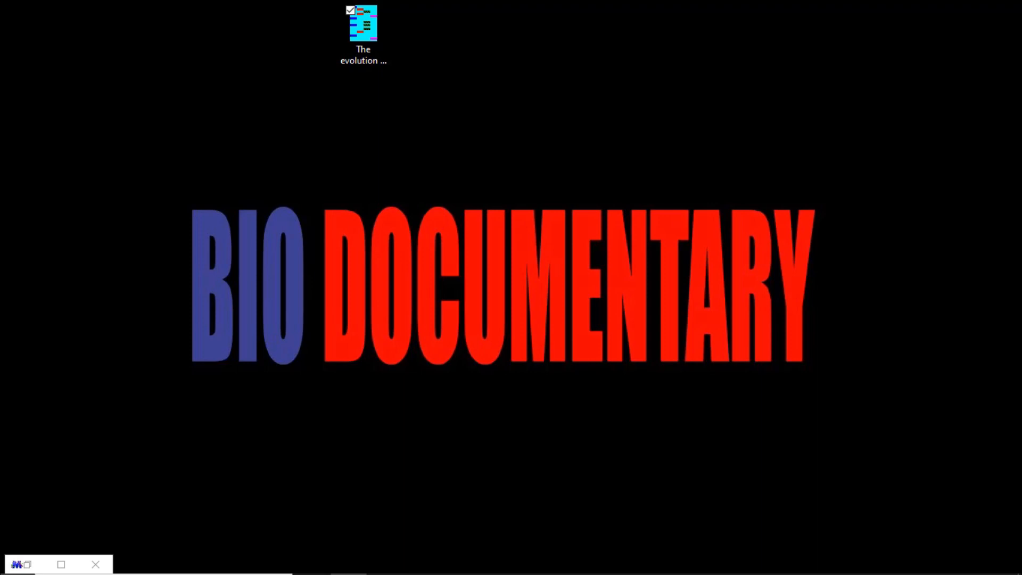
Switch to GISAID in the browser, browse the EpiCoV database and filter the virus records by the location Europe.
drag(1004, 12, 182, 56)
double_click(182, 56)
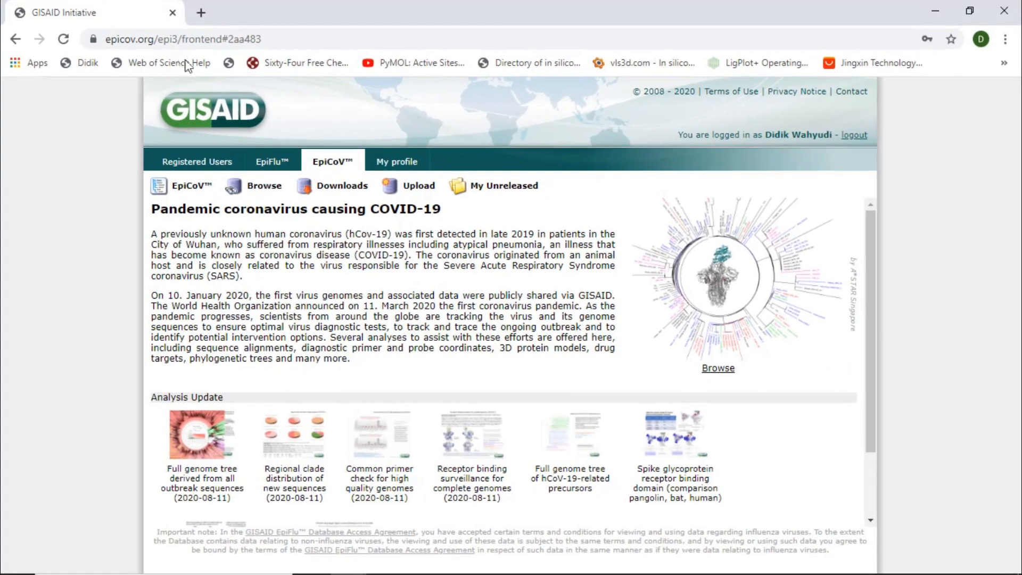
click(253, 187)
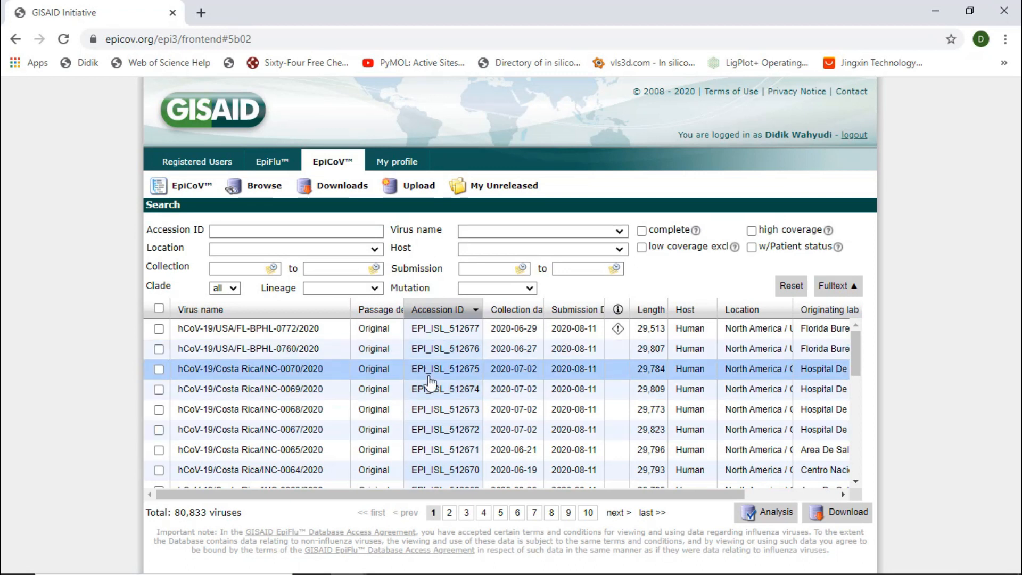
click(375, 252)
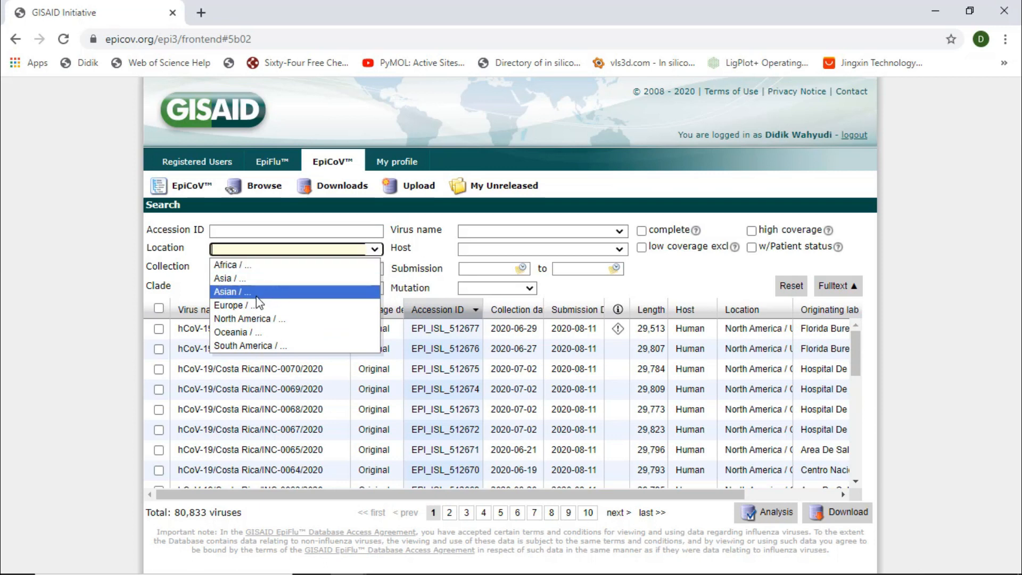
click(244, 305)
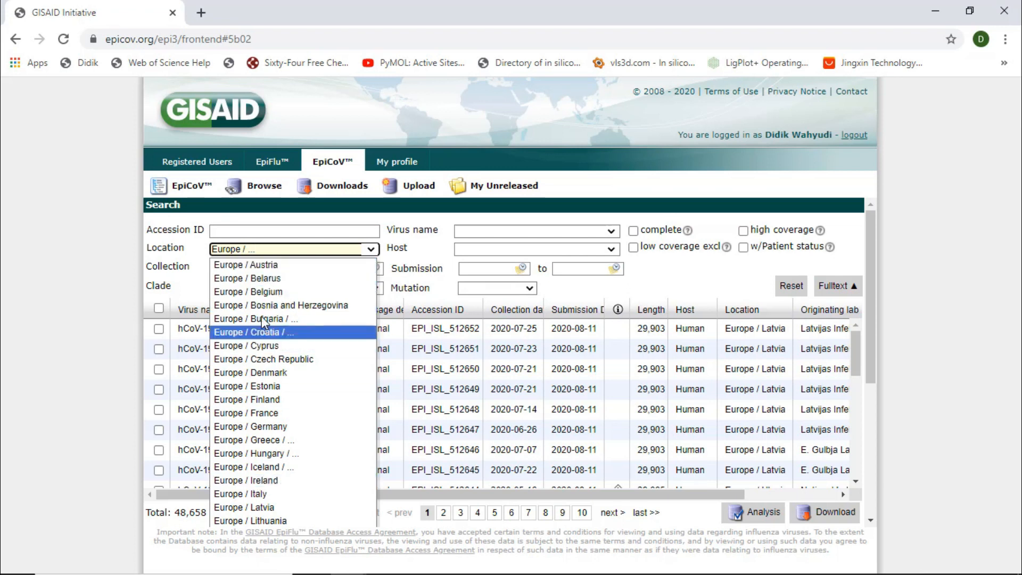
click(275, 250)
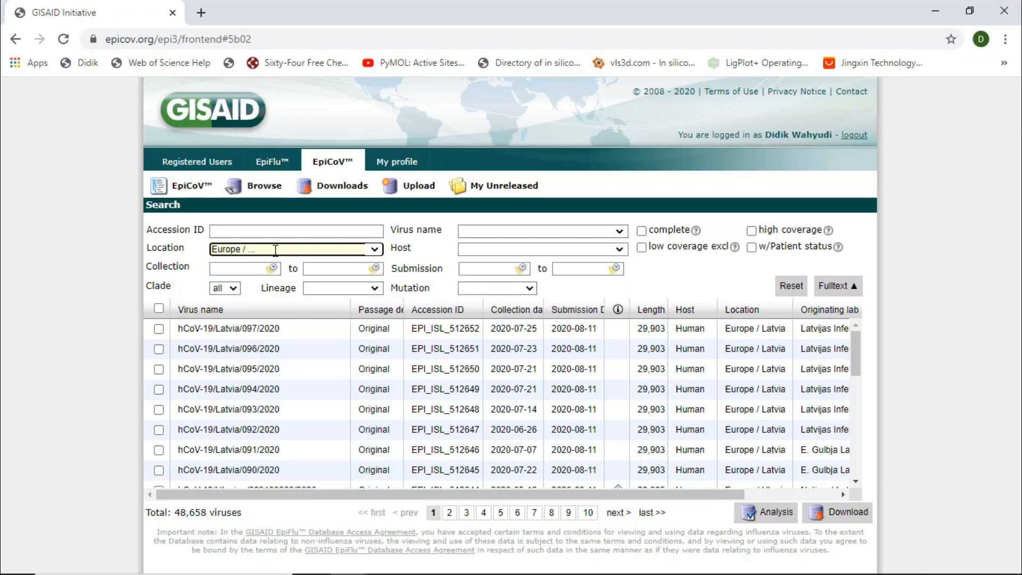
Review the remaining columns and further rows of the European virus records.
drag(563, 495, 729, 503)
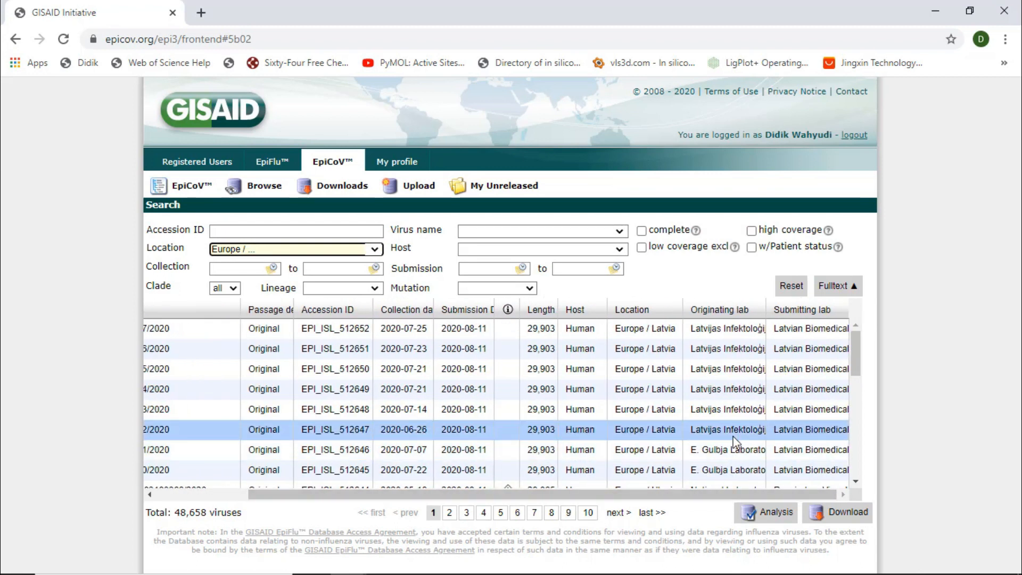
scroll(663, 399, down, 5)
scroll(663, 399, down, 1)
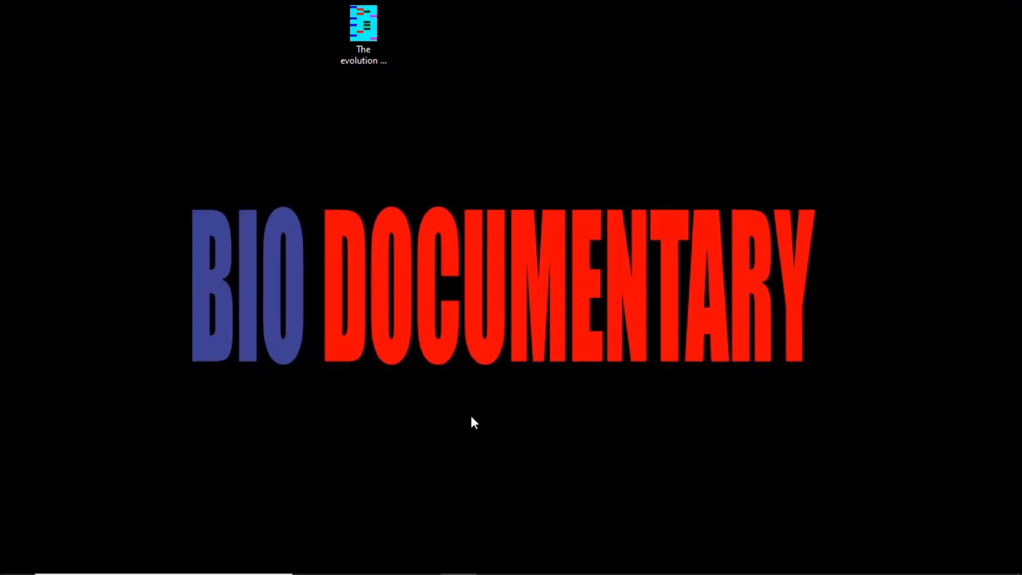
Find and launch MEGA6 from the desktop, bring its window fully into view and maximize it.
mouse_move(74, 558)
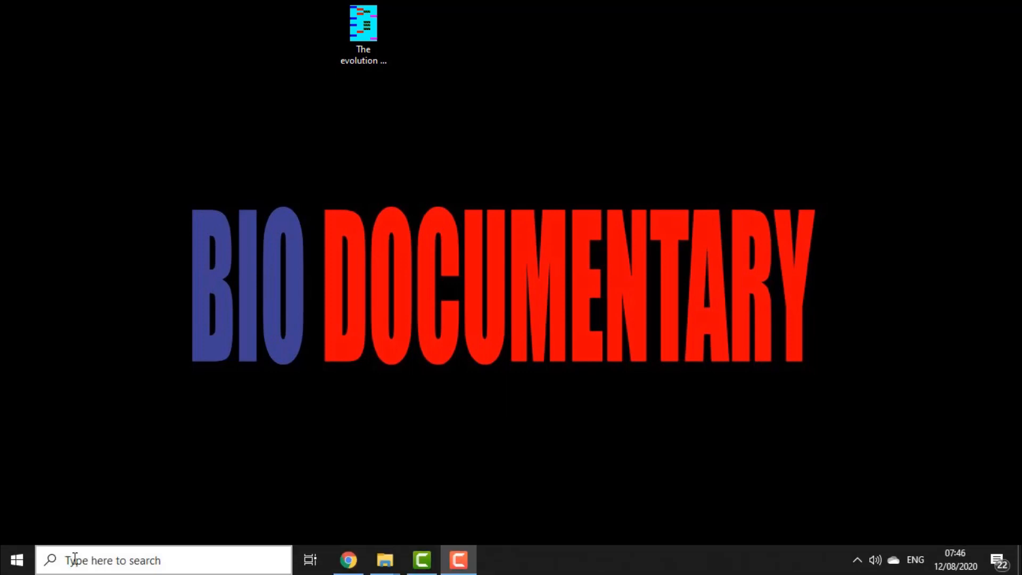
click(75, 558)
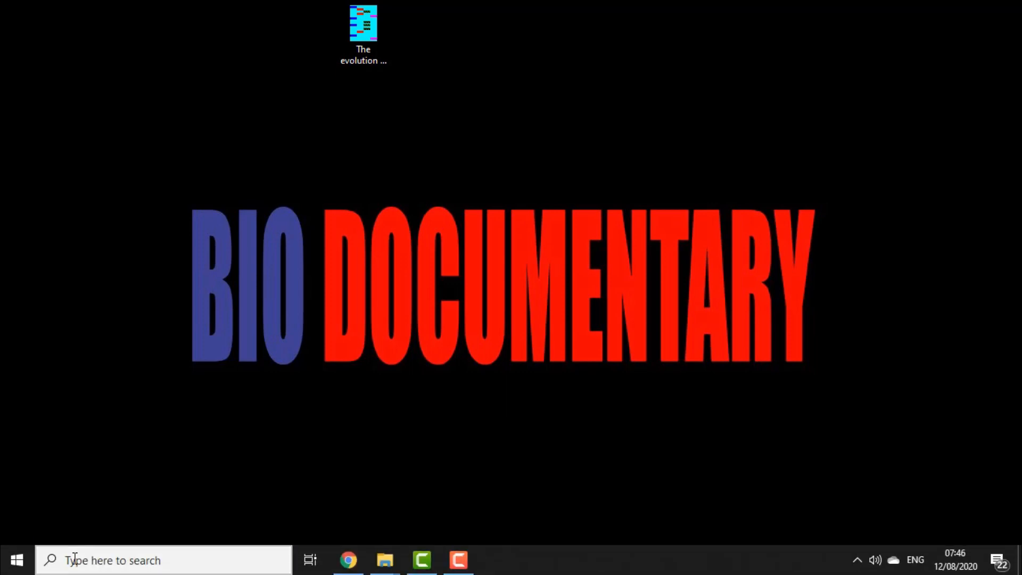
text(mega)
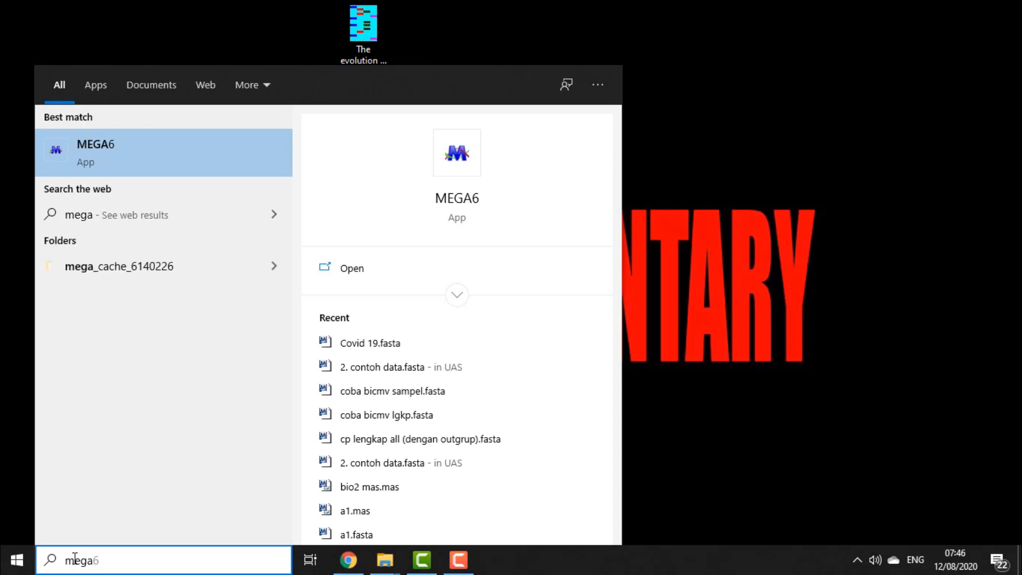
click(132, 157)
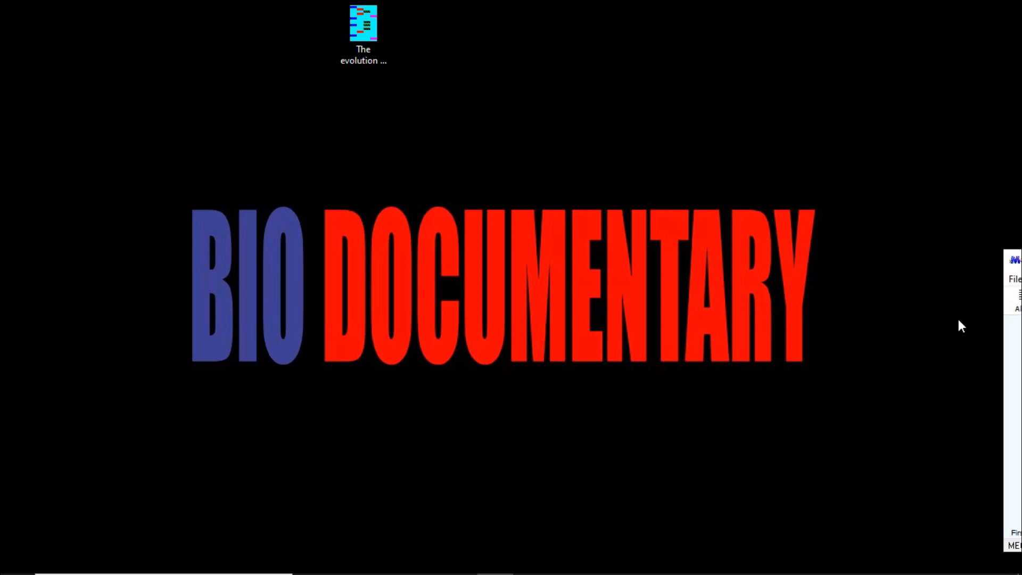
drag(1021, 268, 501, 184)
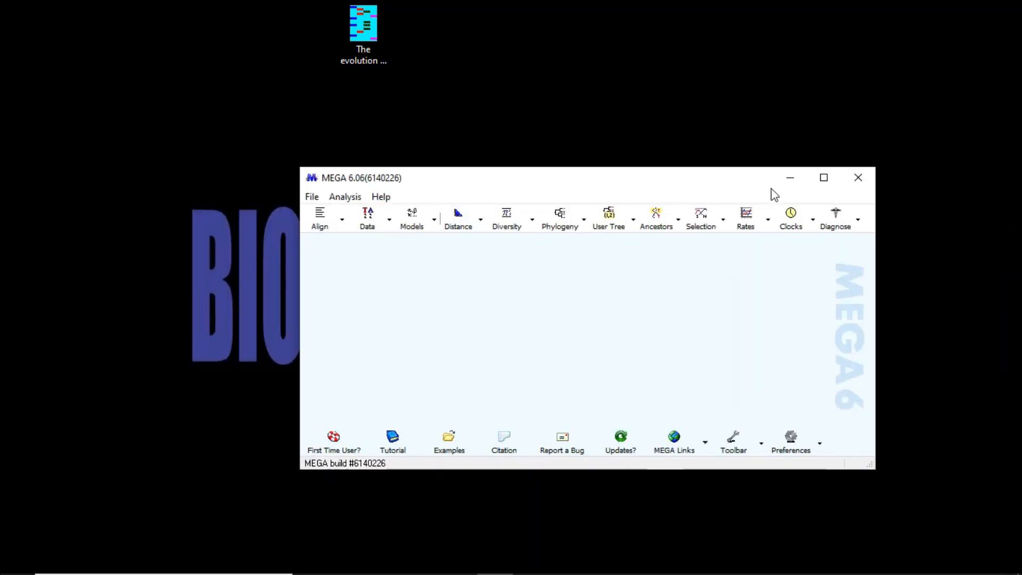
click(827, 185)
Open "The evolution of COVID 19.fas" from PROJECT VIDEO > 5 Pohon filogenetik on drive D in Alignment Explorer and maximize the window.
click(12, 25)
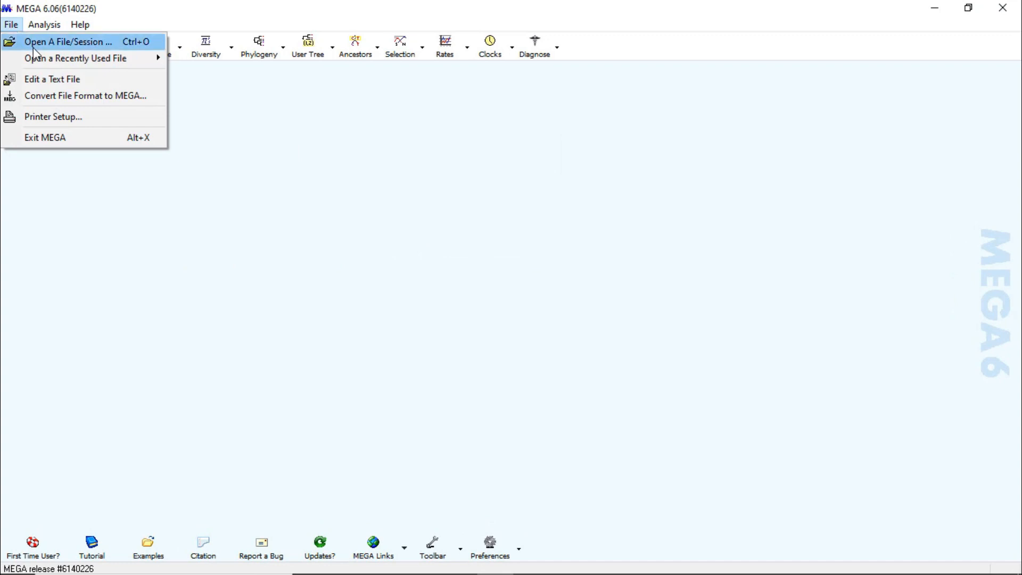
click(38, 42)
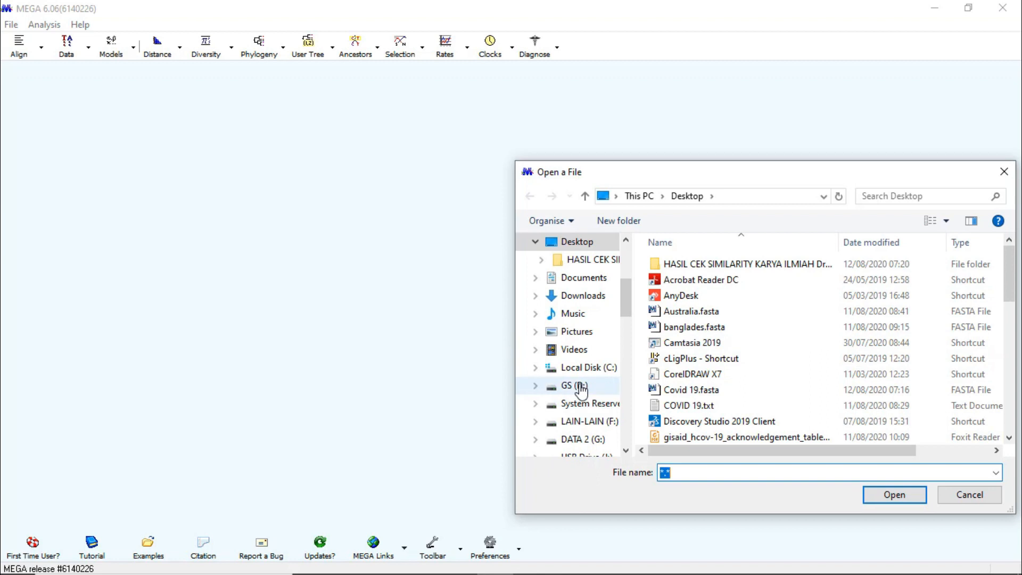
click(575, 385)
double_click(713, 344)
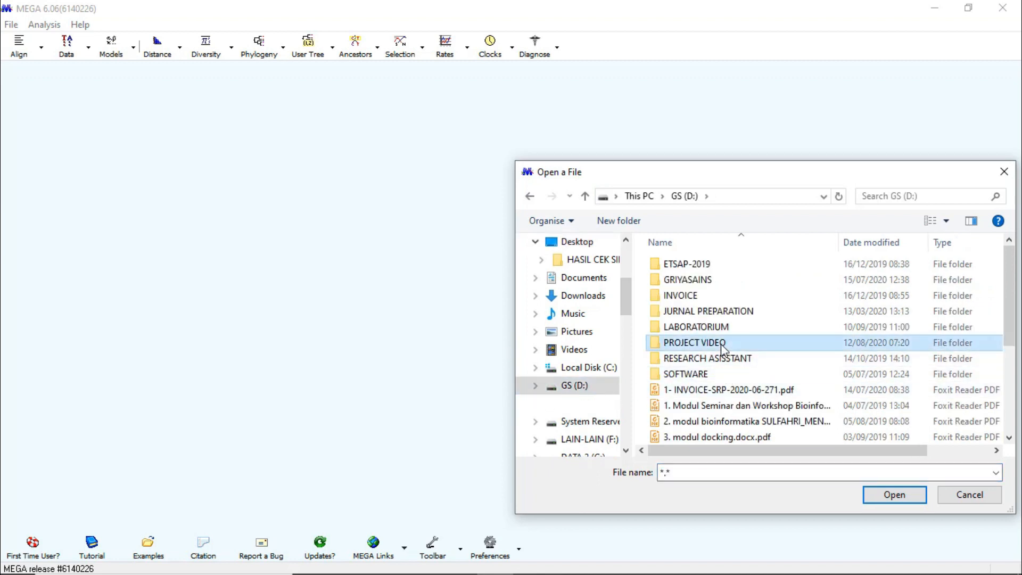
double_click(719, 343)
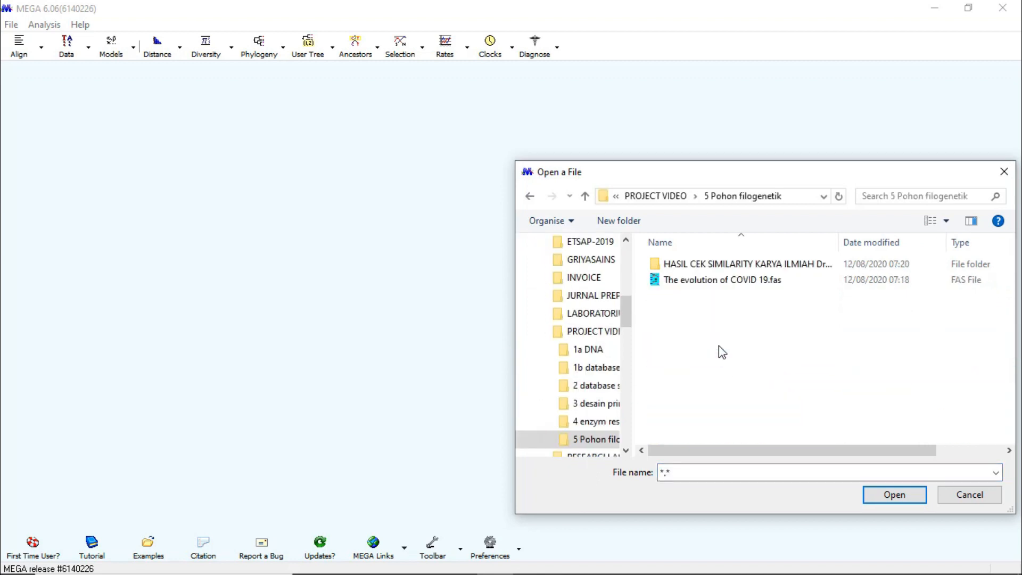
click(715, 282)
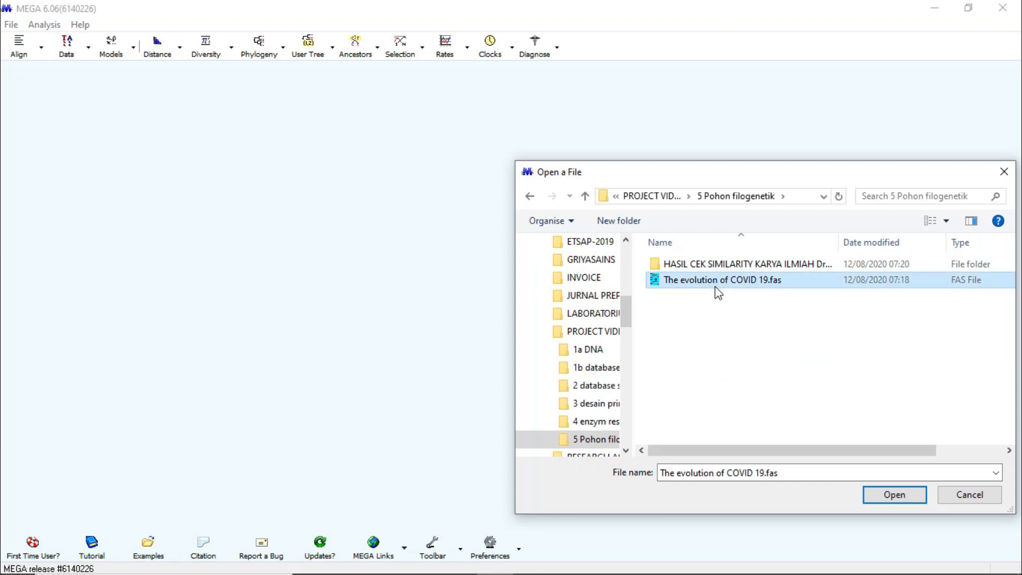
click(889, 498)
click(544, 320)
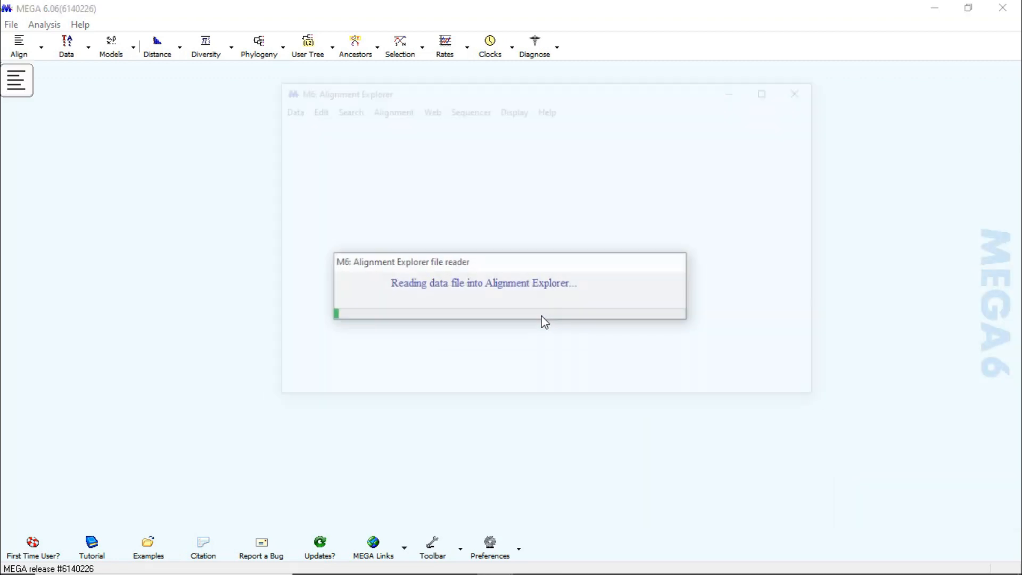
click(771, 88)
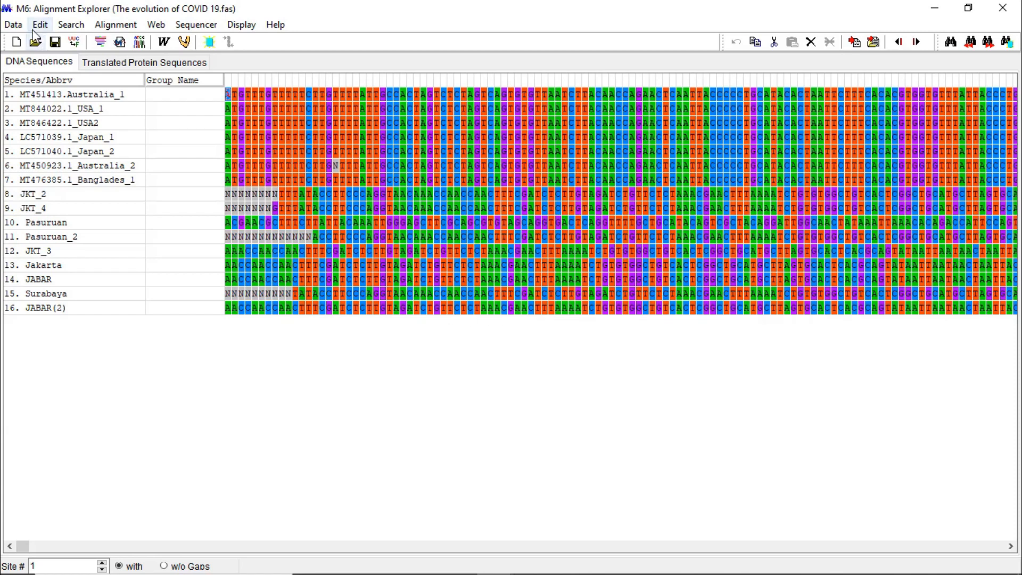
Align all sequences with ClustalW, keeping the preset gap penalties and IUB weight matrix, and clear the selection.
click(105, 26)
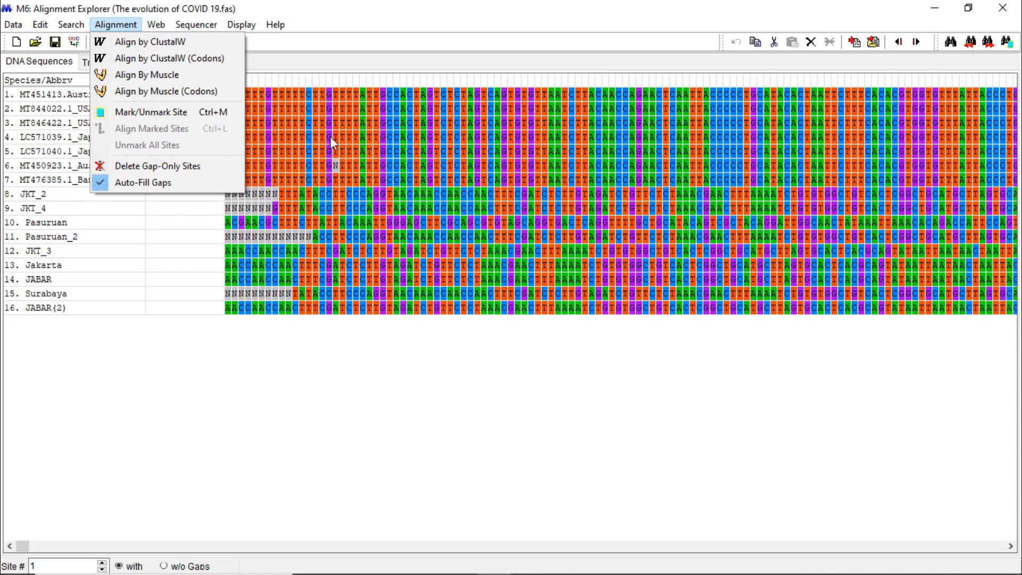
click(133, 43)
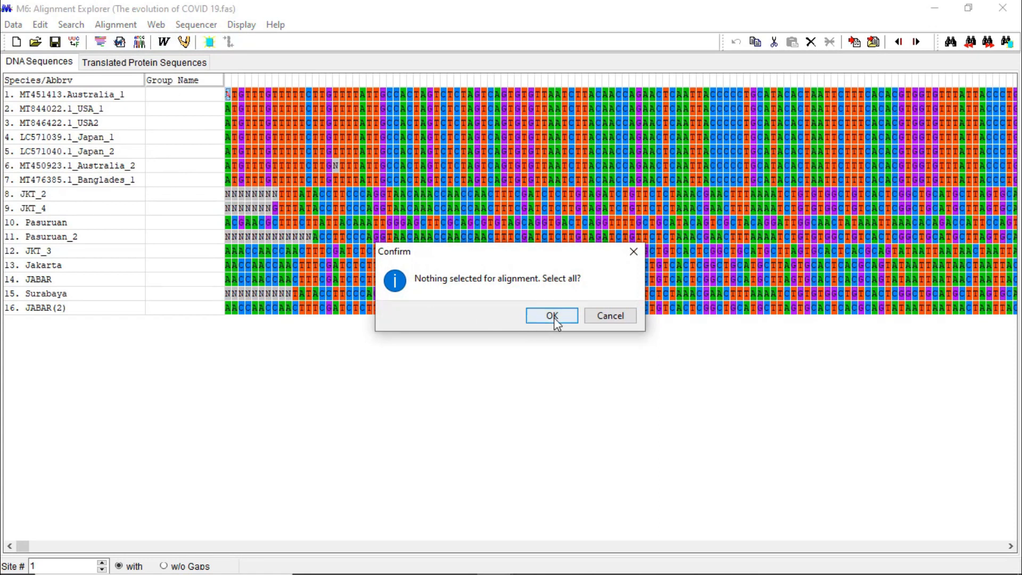
click(552, 316)
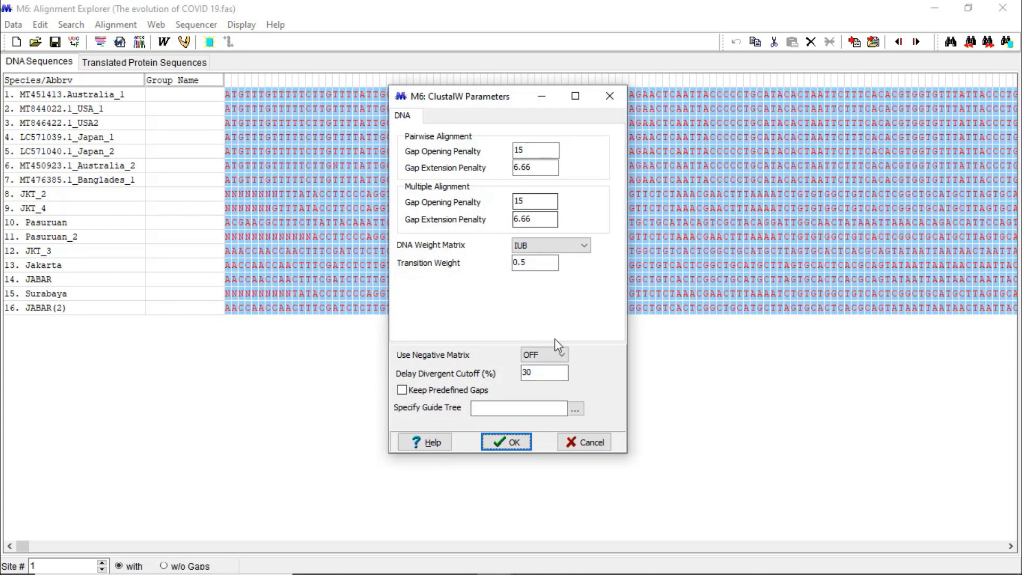
click(513, 442)
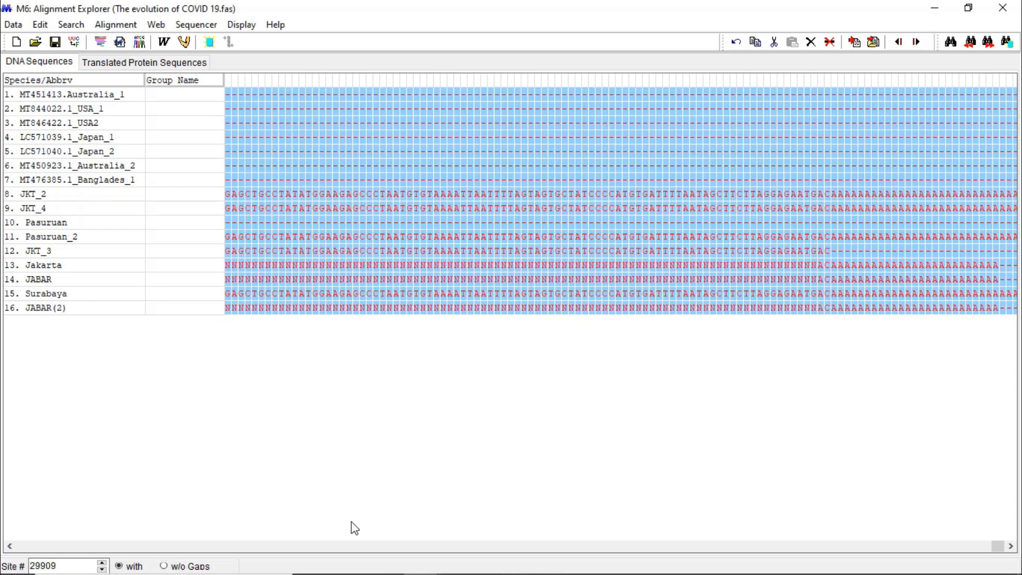
click(804, 293)
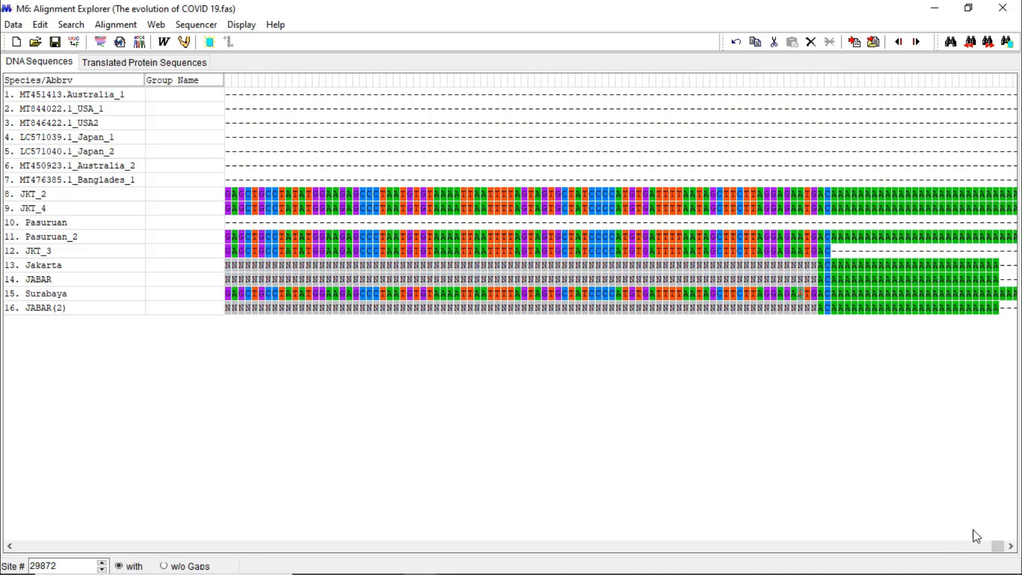
Delete all alignment sites beyond the point where the Australia, USA, Japan and Banglades sequences end.
drag(998, 546, 612, 556)
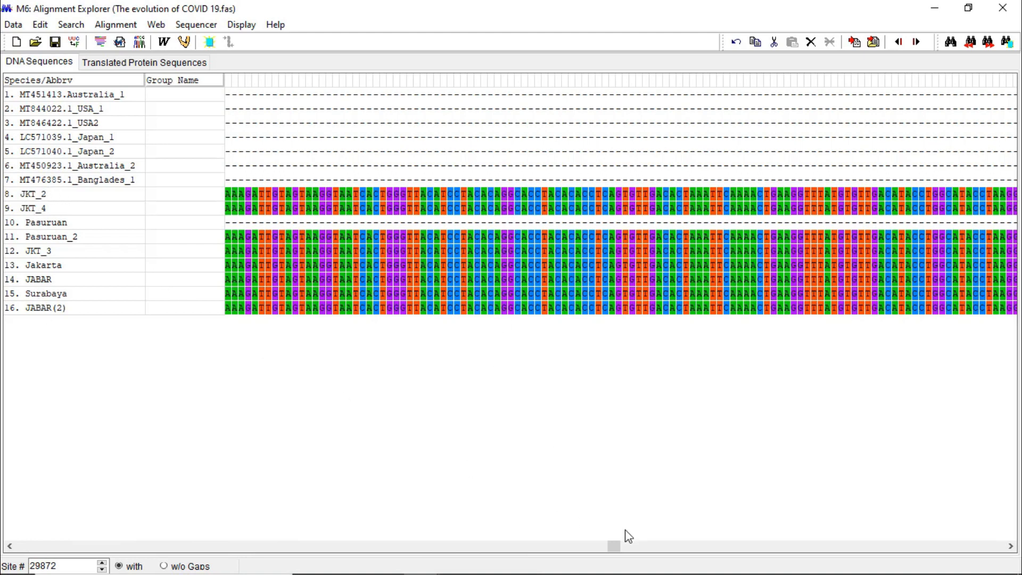
drag(612, 544, 848, 549)
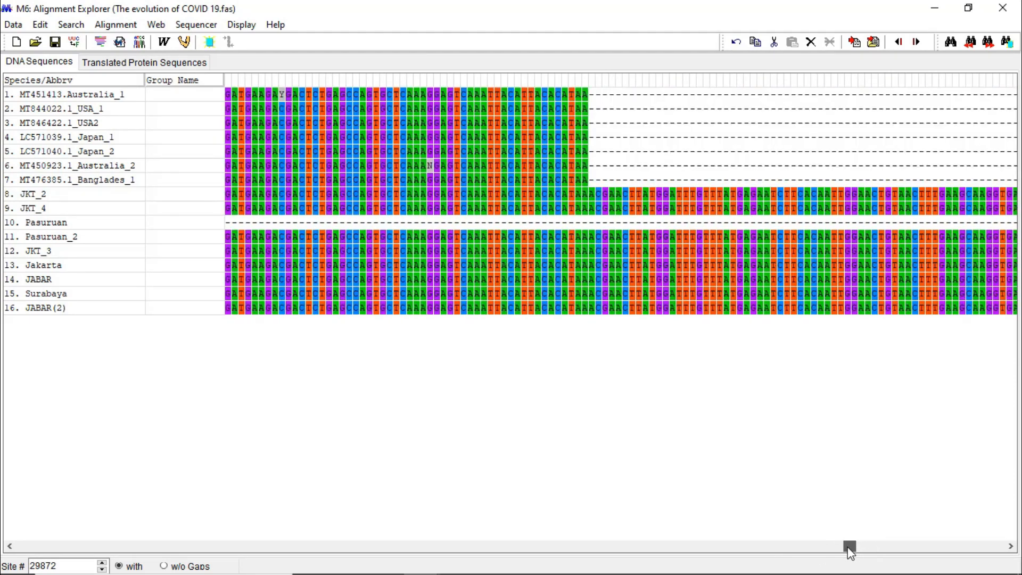
scroll(596, 140, down, 1)
key(Down)
key(Down)
drag(1001, 545, 857, 564)
click(592, 78)
drag(592, 78, 1016, 180)
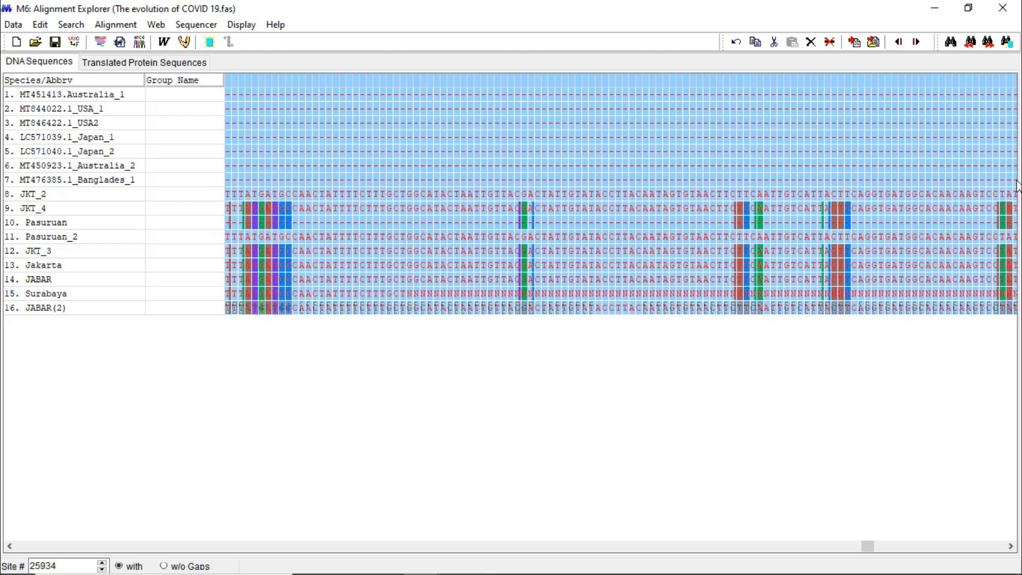
mouse_move(1021, 179)
mouse_down()
mouse_move(1020, 196)
mouse_move(1017, 182)
mouse_move(1010, 196)
mouse_move(1018, 180)
mouse_up()
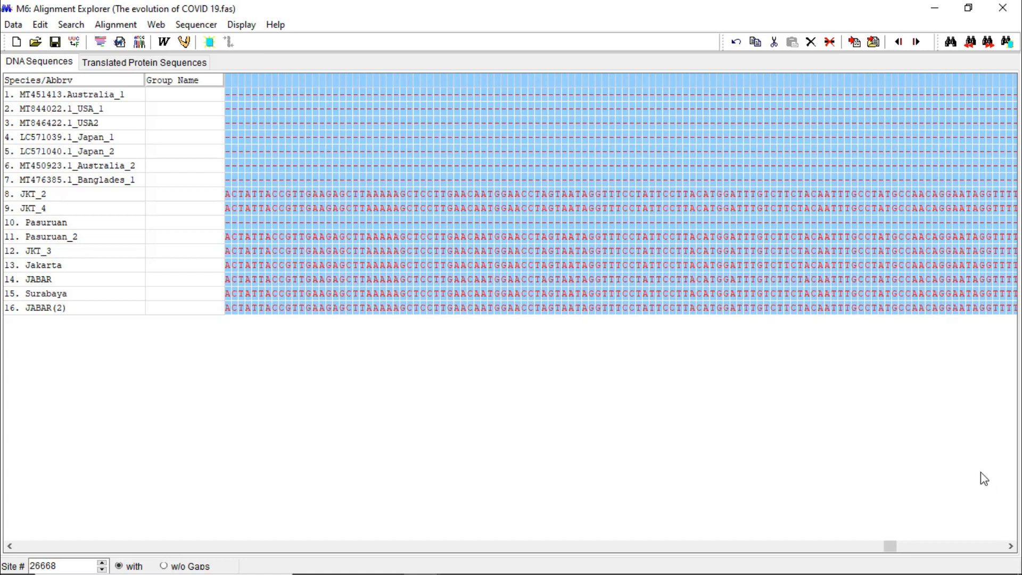
key(Delete)
Delete all alignment sites before the start of the Australia, USA, Japan and Banglades sequences.
drag(1000, 546, 858, 539)
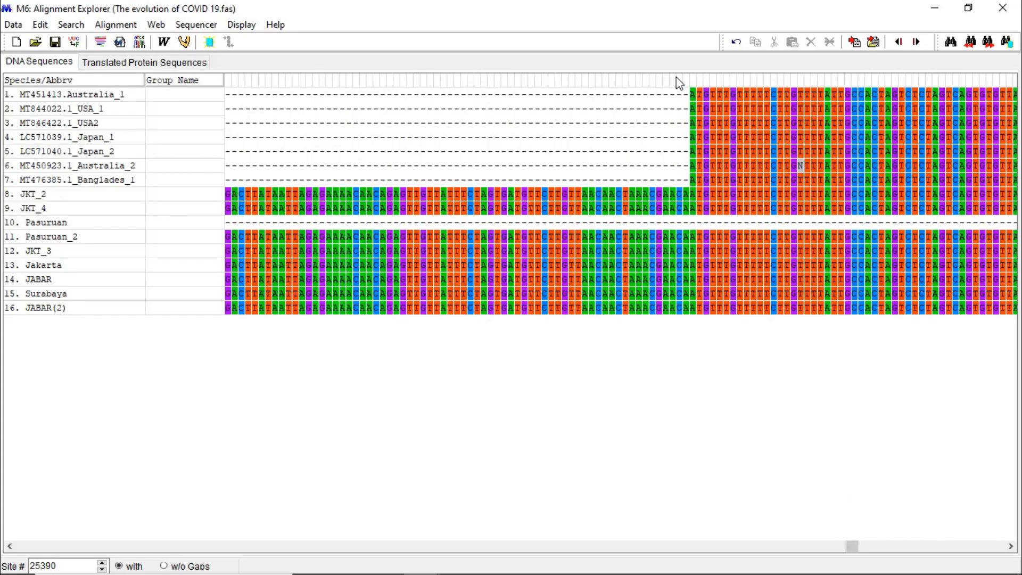
drag(685, 81, 194, 83)
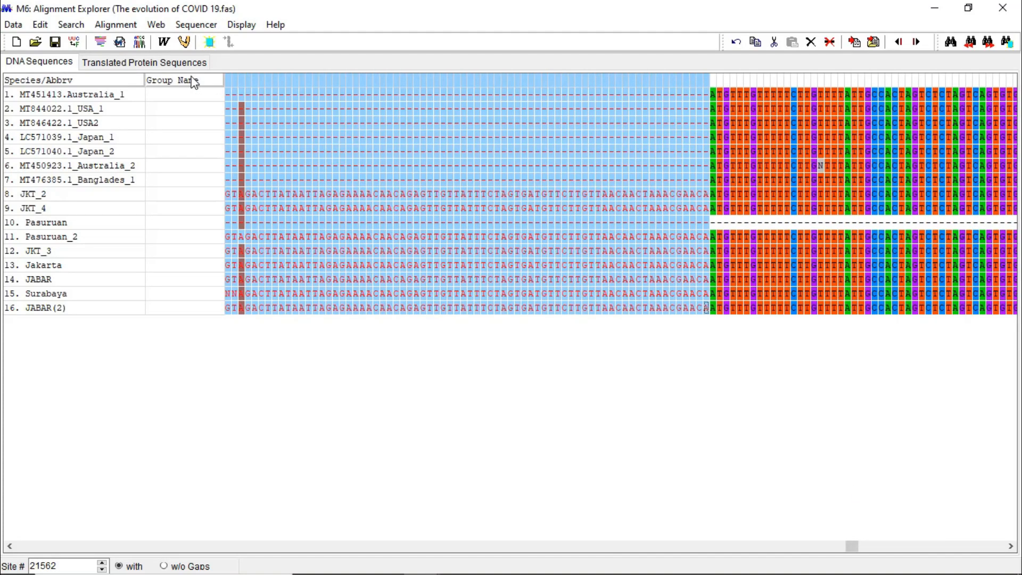
key(Delete)
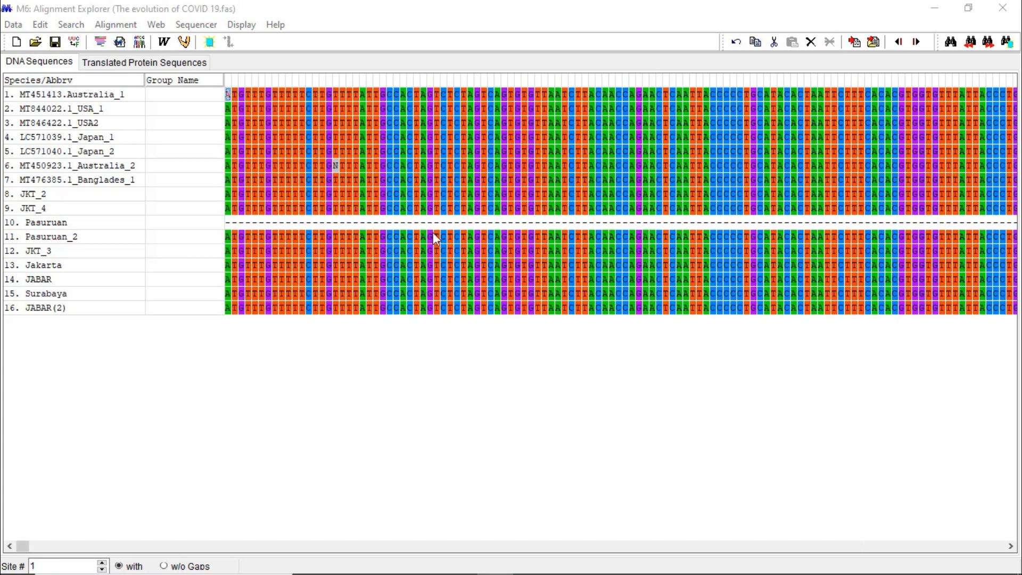
Remove the gap-only Pasuruan sequence (row 10) from the alignment.
drag(22, 549, 5, 563)
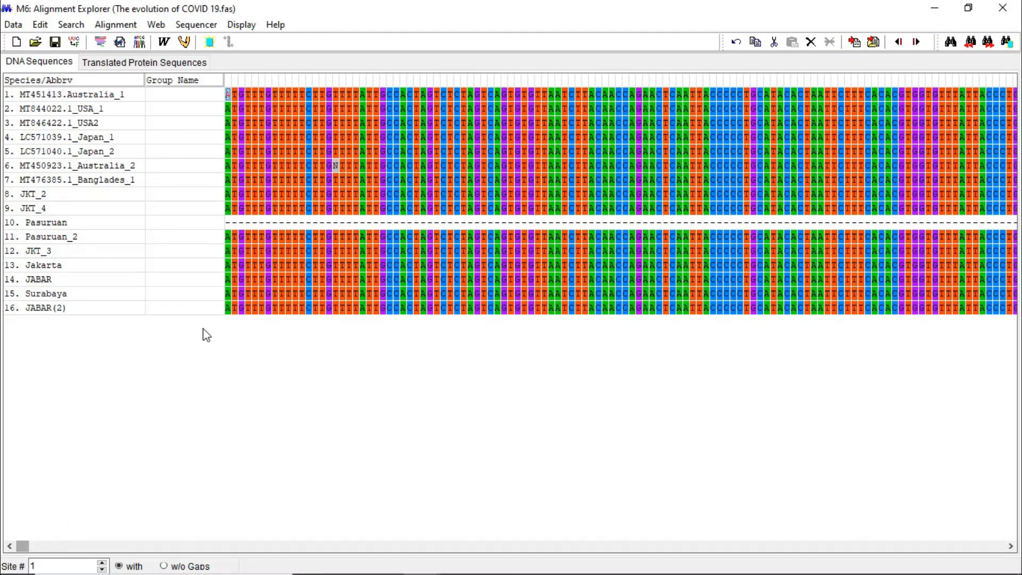
click(37, 221)
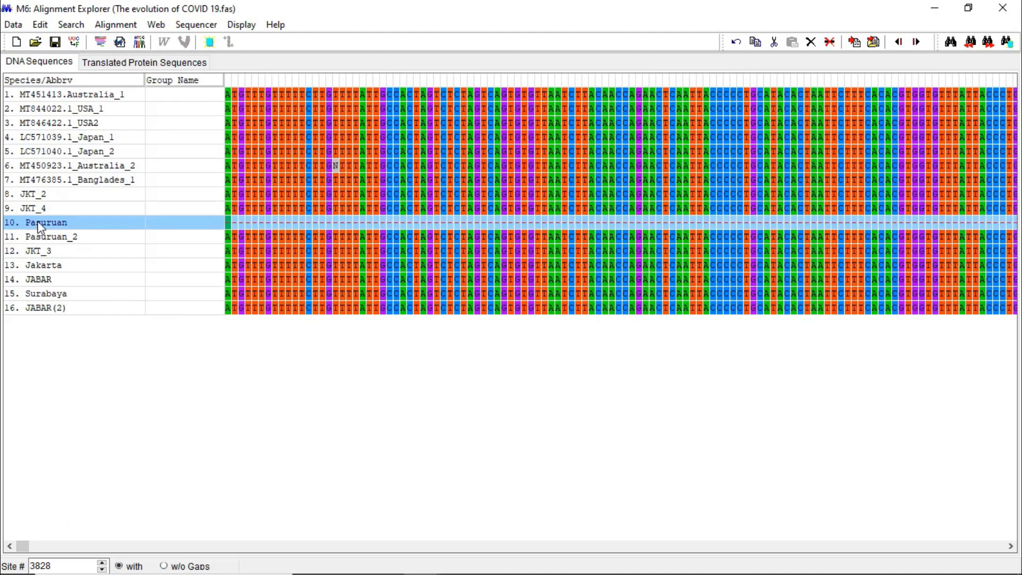
right_click(37, 221)
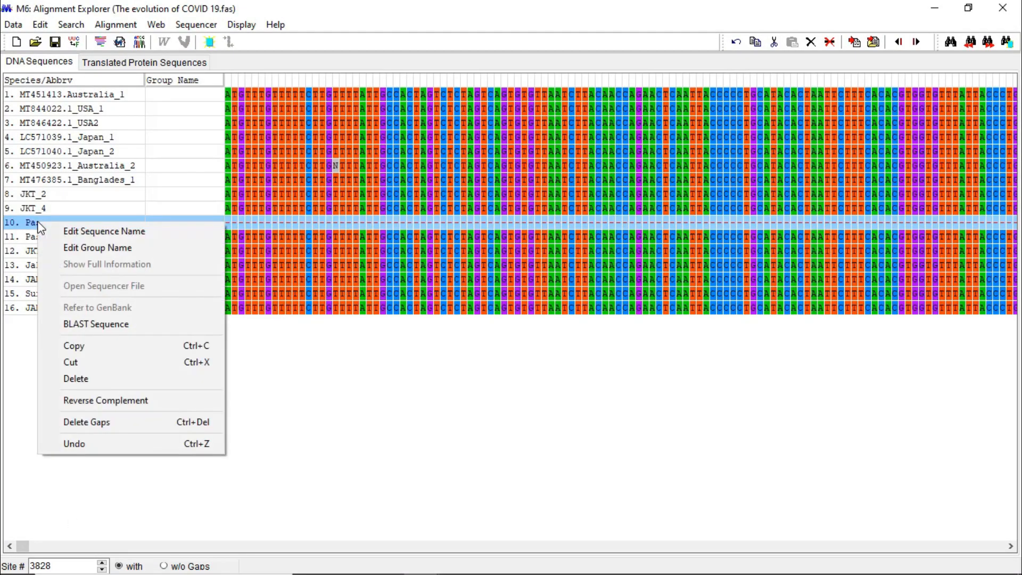
click(105, 380)
drag(21, 546, 16, 573)
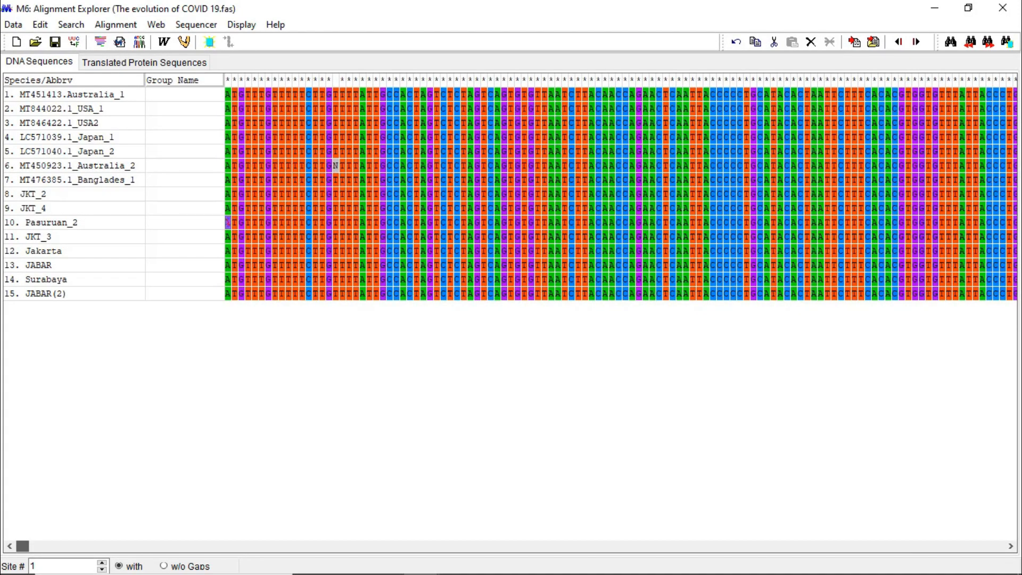
Export the trimmed alignment in FASTA format to the Desktop under the name "hasil alligmnet".
click(11, 25)
mouse_move(76, 146)
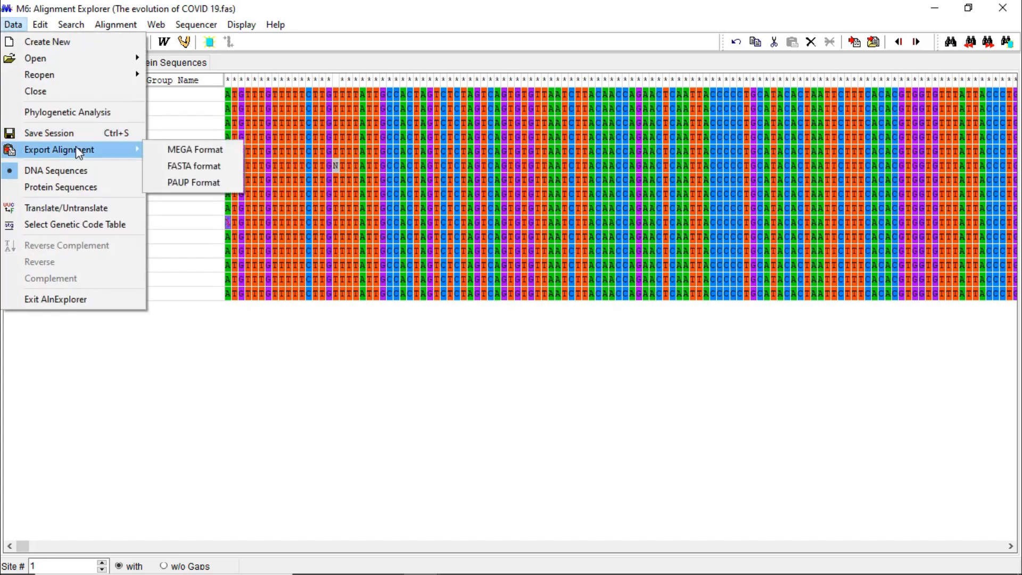
click(182, 167)
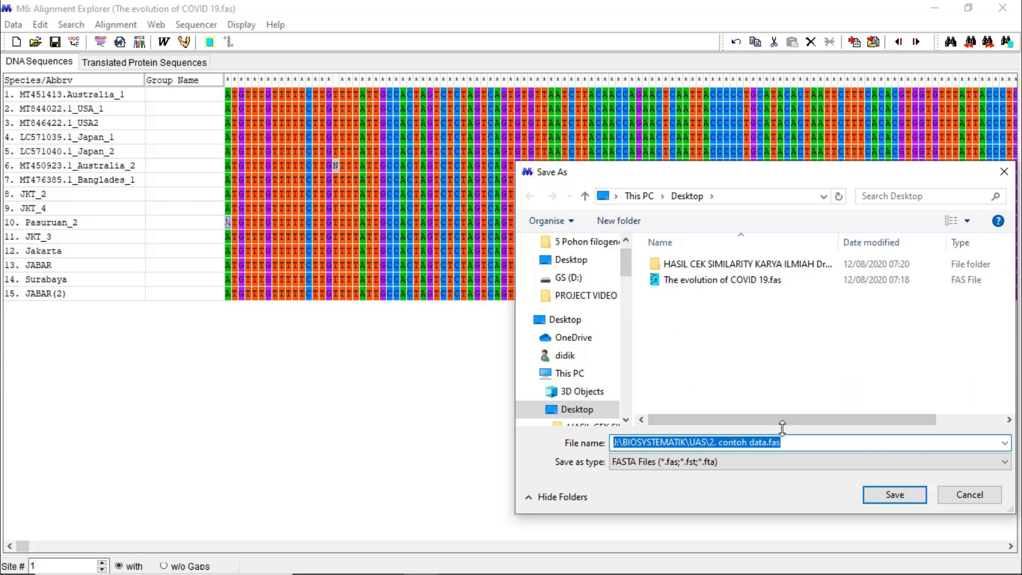
text(hasil )
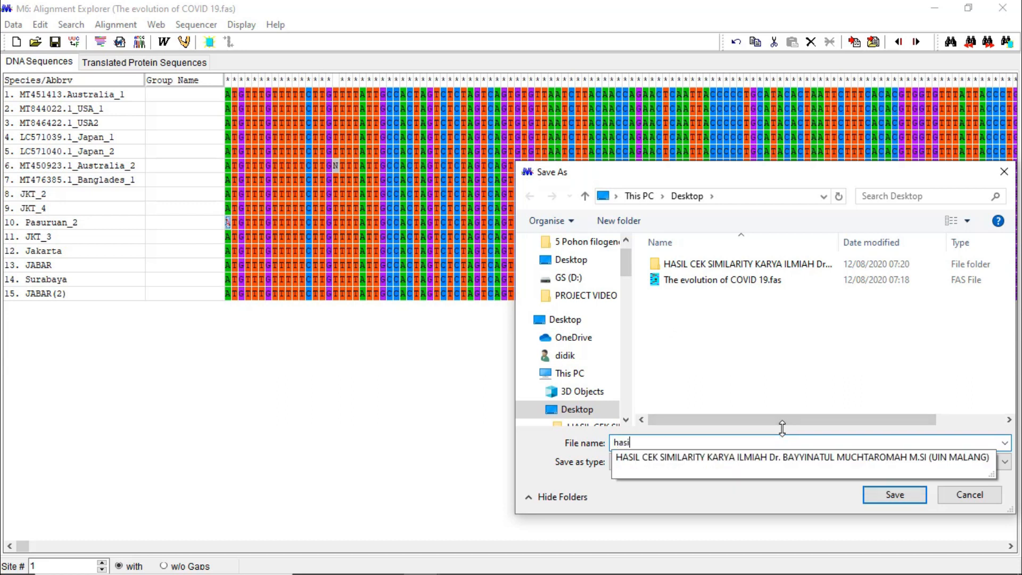
text(allig)
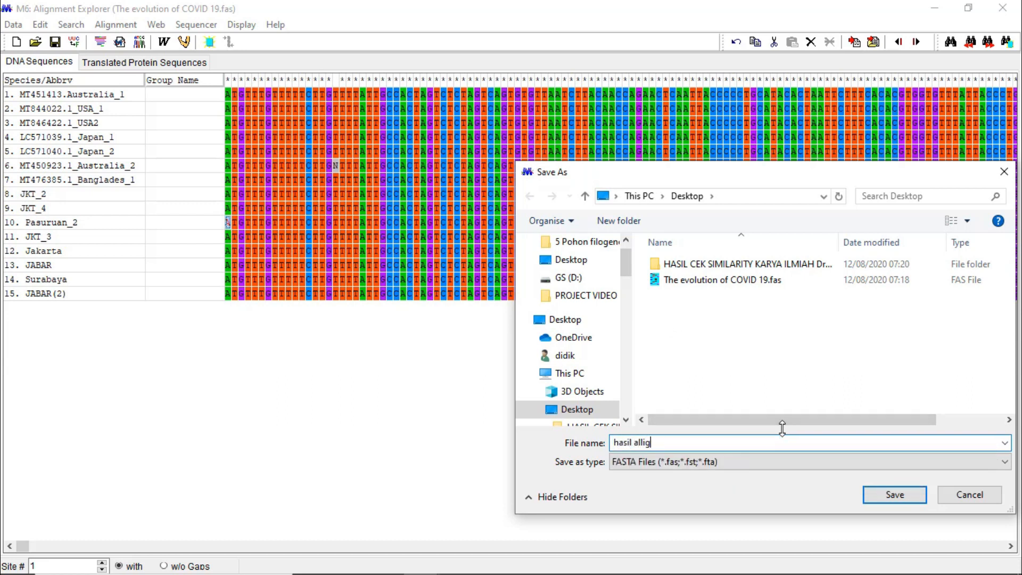
text(nmnet)
click(899, 495)
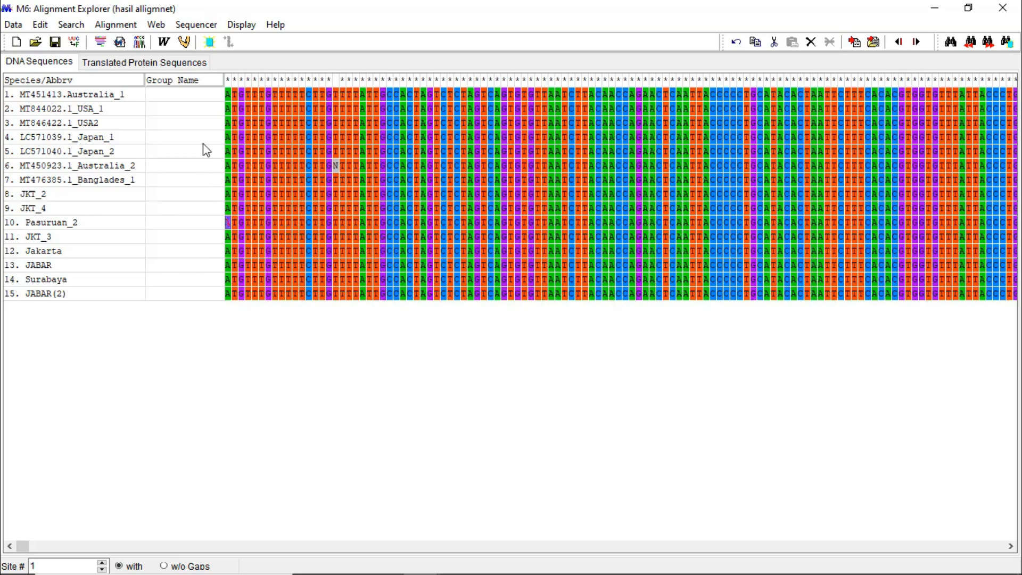
Make the alignment the active data for phylogenetic analysis, declaring it as not protein-coding.
click(17, 25)
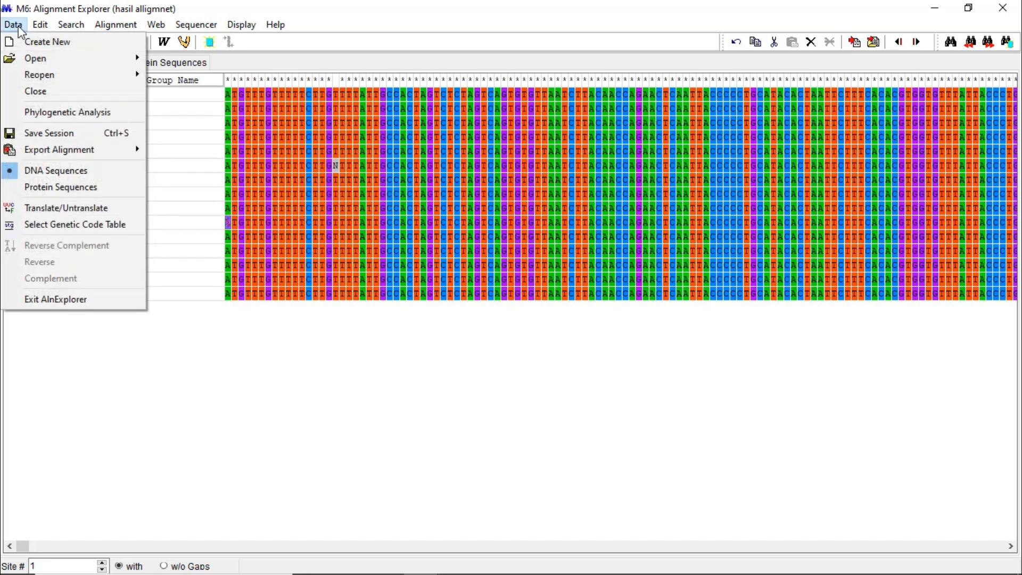
click(65, 112)
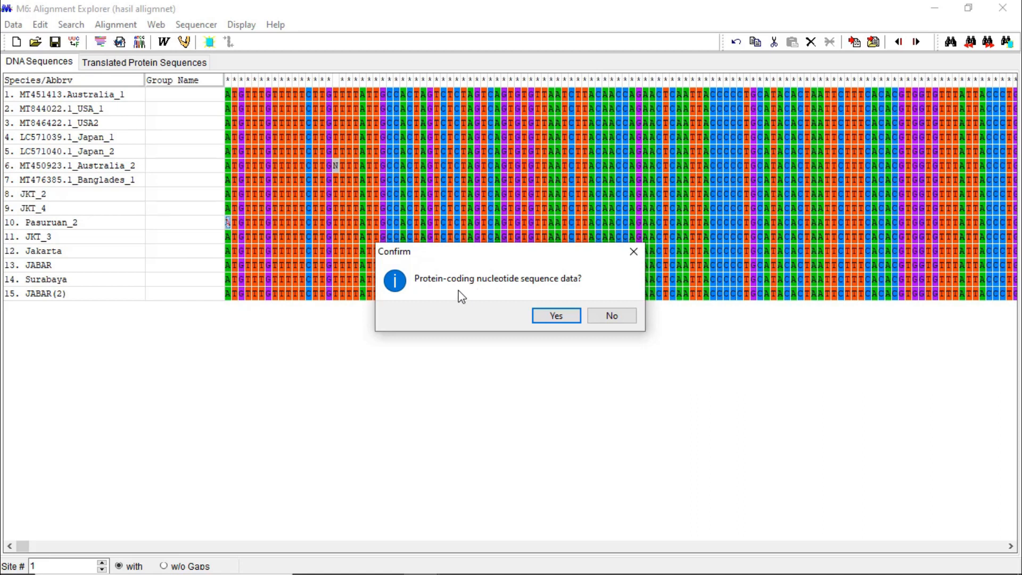
click(622, 318)
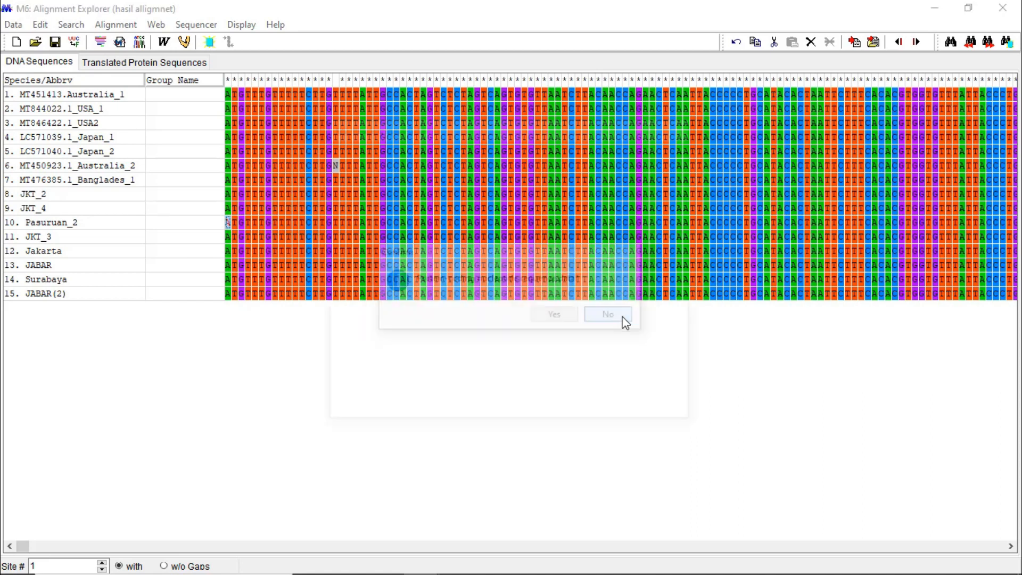
Minimize Alignment Explorer, show the active data in a maximized Sequence Data Explorer and highlight conserved, variable, parsimony-informative and singleton sites in turn.
click(934, 7)
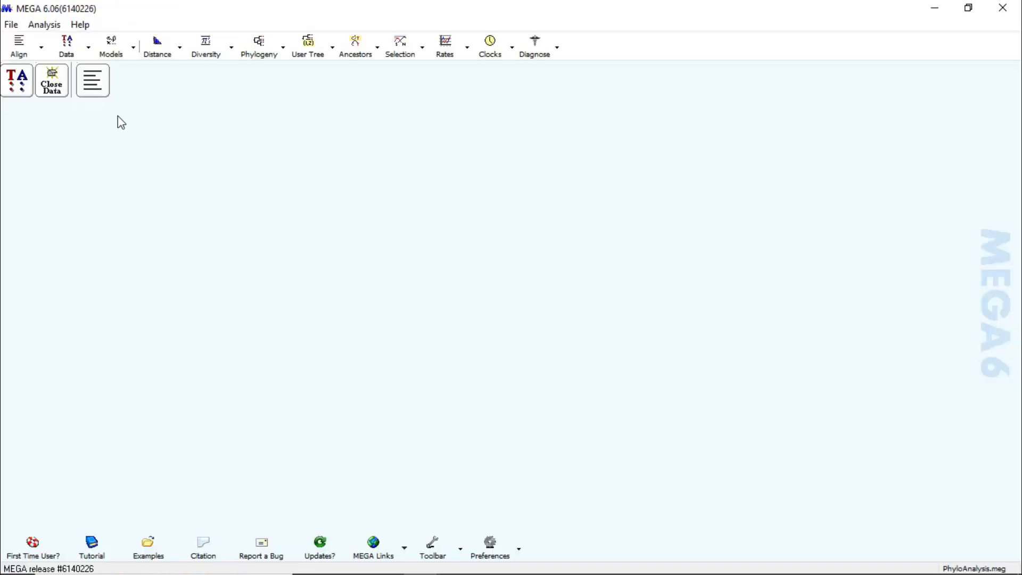
click(21, 87)
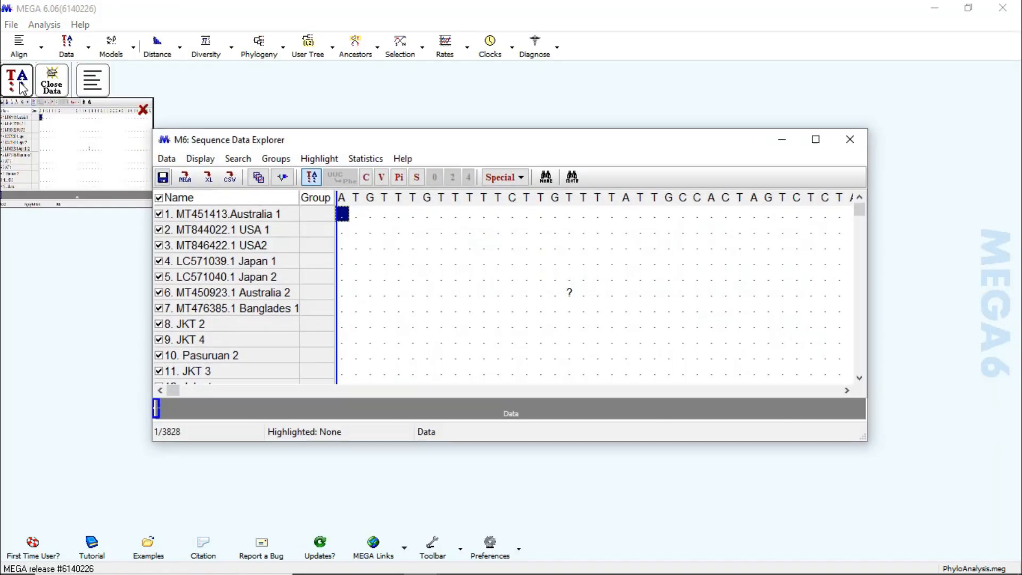
click(817, 140)
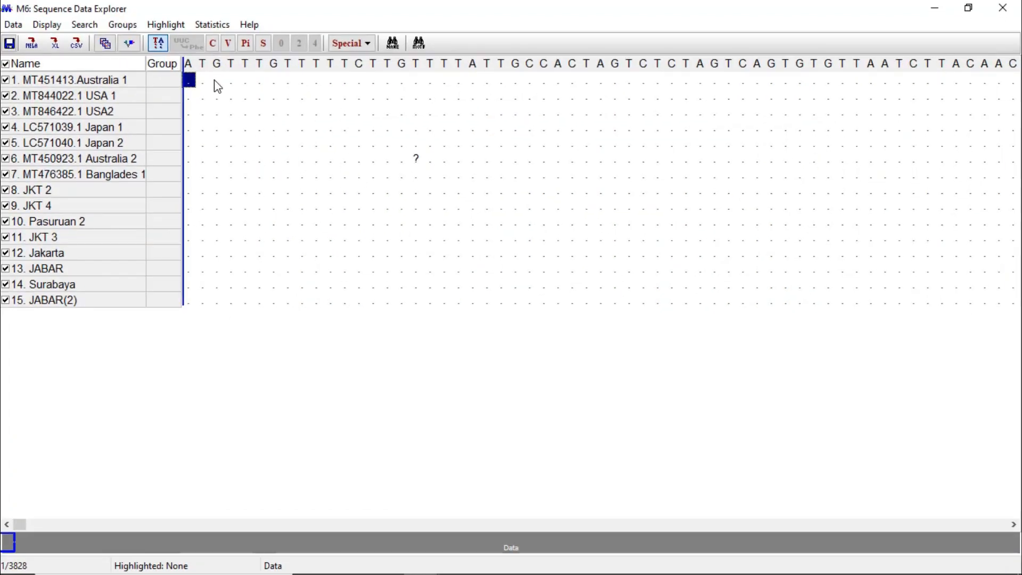
click(214, 44)
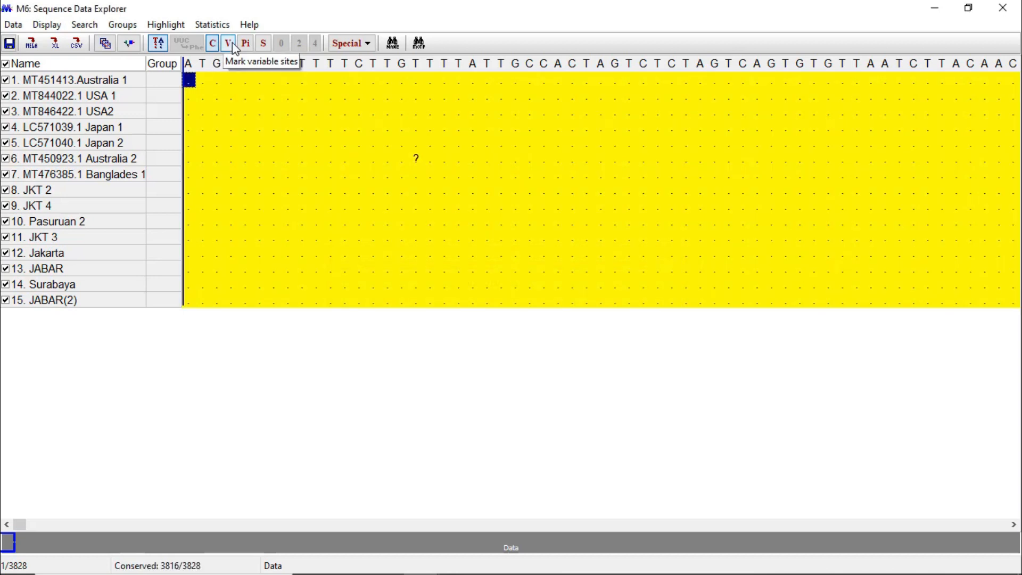
click(232, 44)
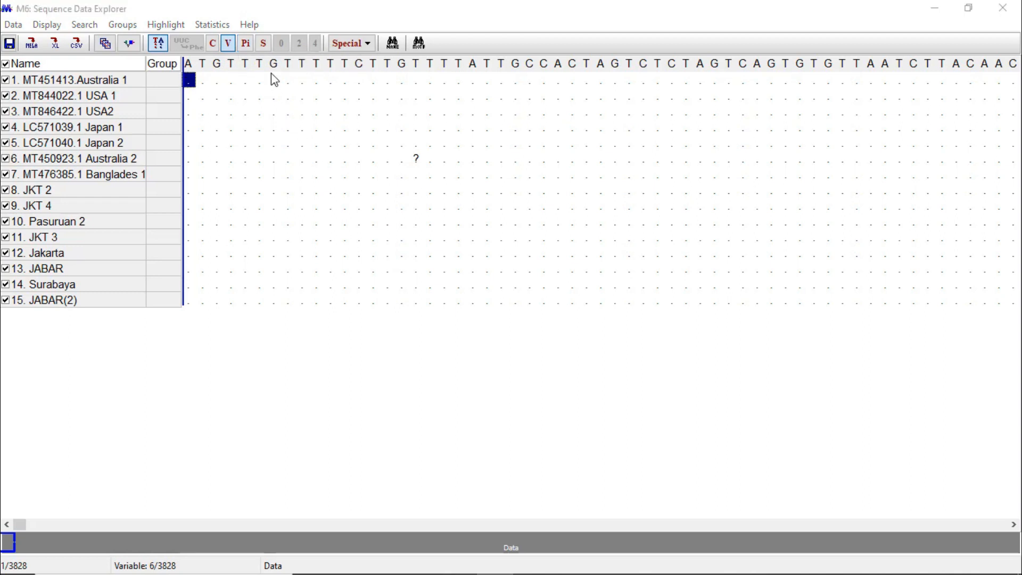
click(246, 45)
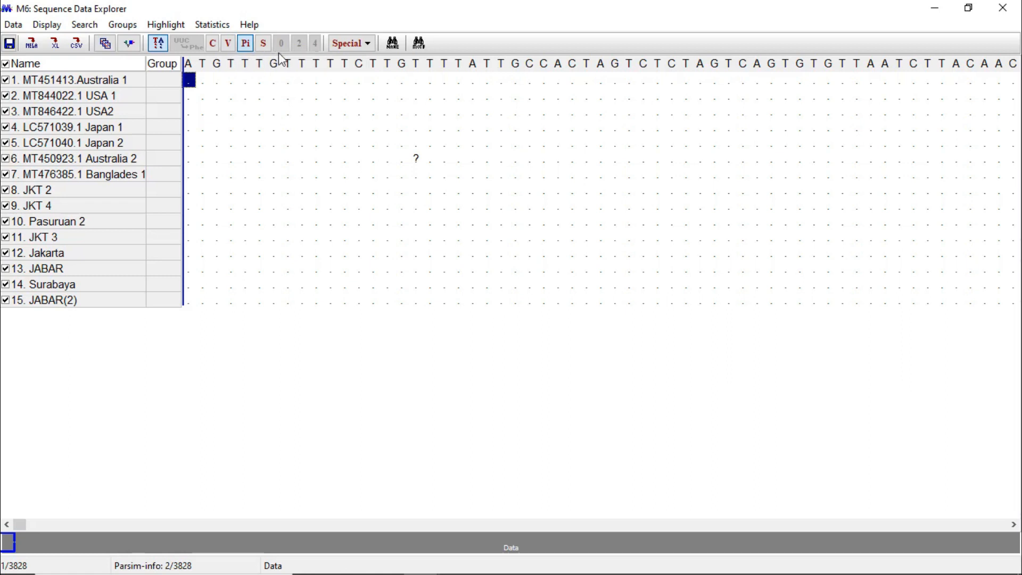
click(264, 44)
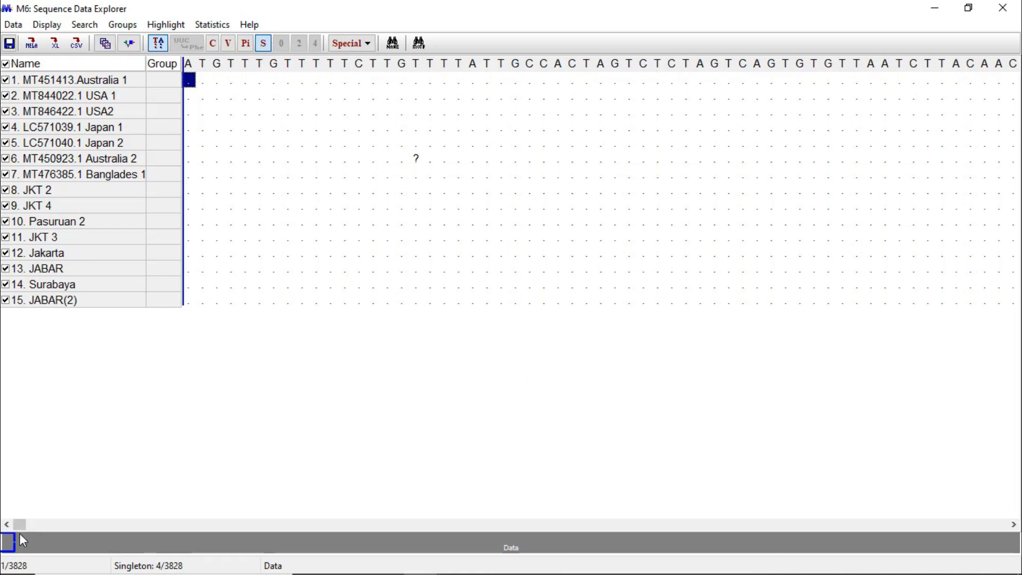
Minimize the Sequence Data Explorer to return to the main MEGA window.
click(934, 10)
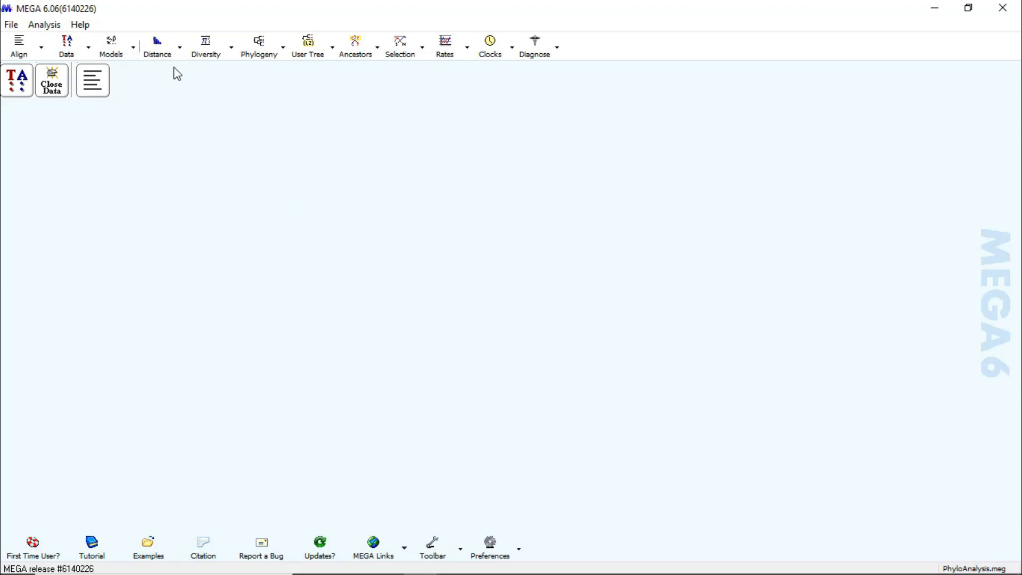
click(269, 60)
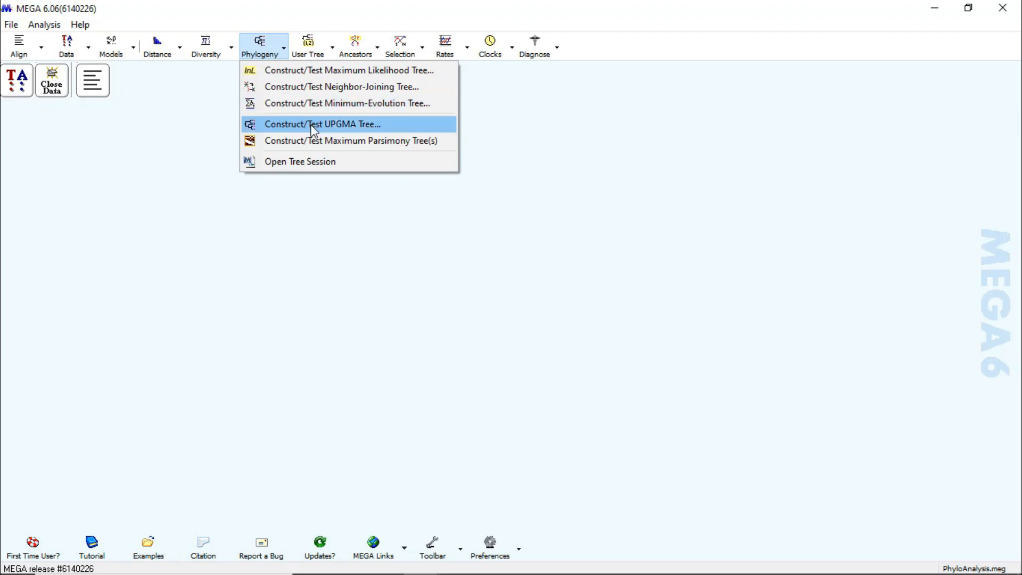
click(358, 91)
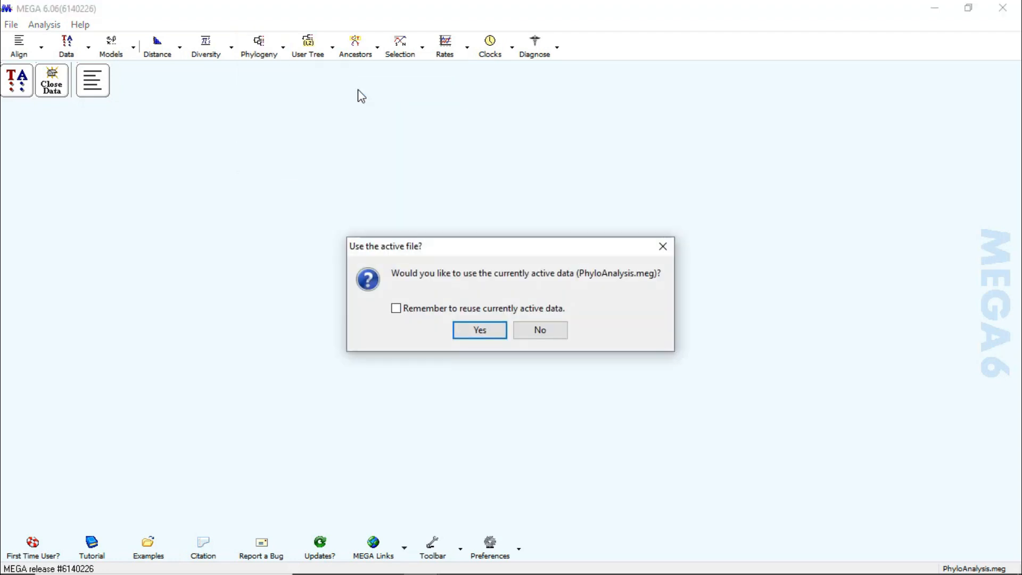
click(488, 334)
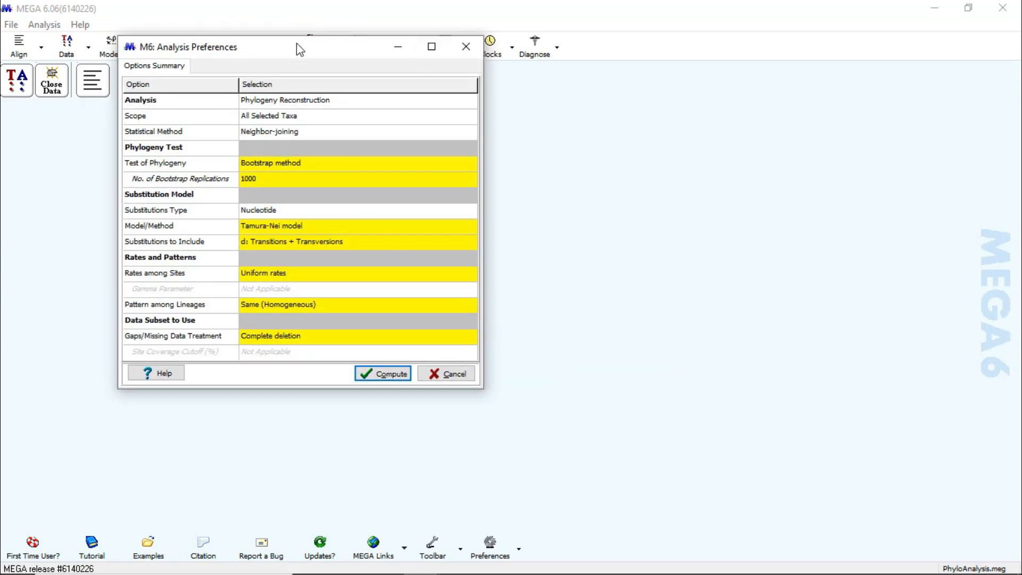
drag(296, 44, 528, 68)
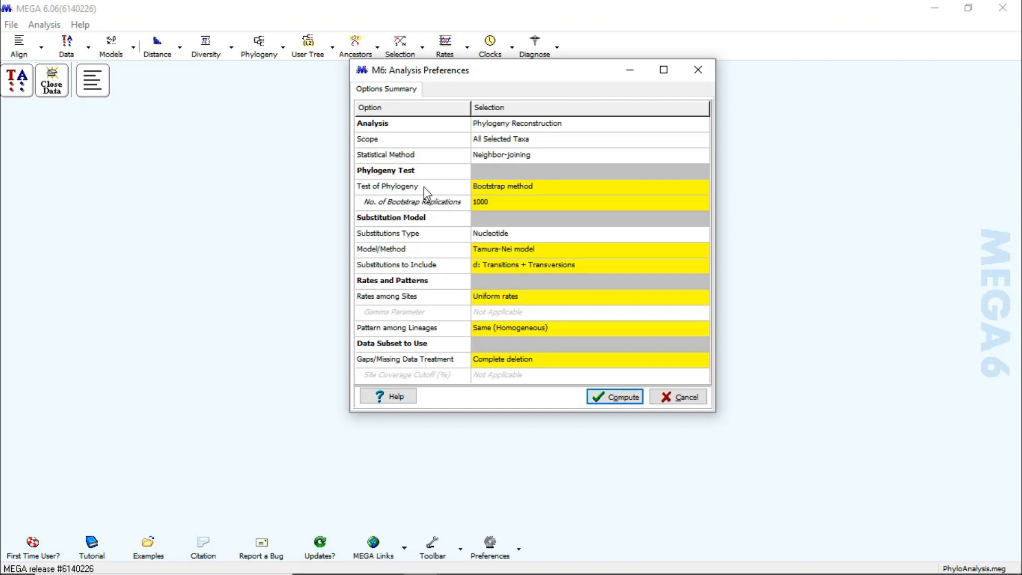
click(564, 186)
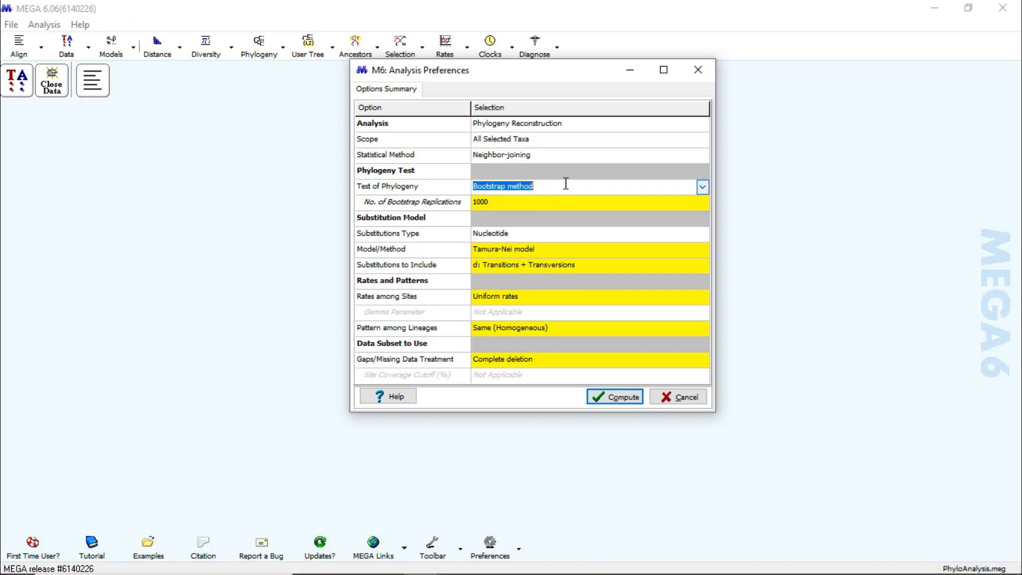
click(702, 186)
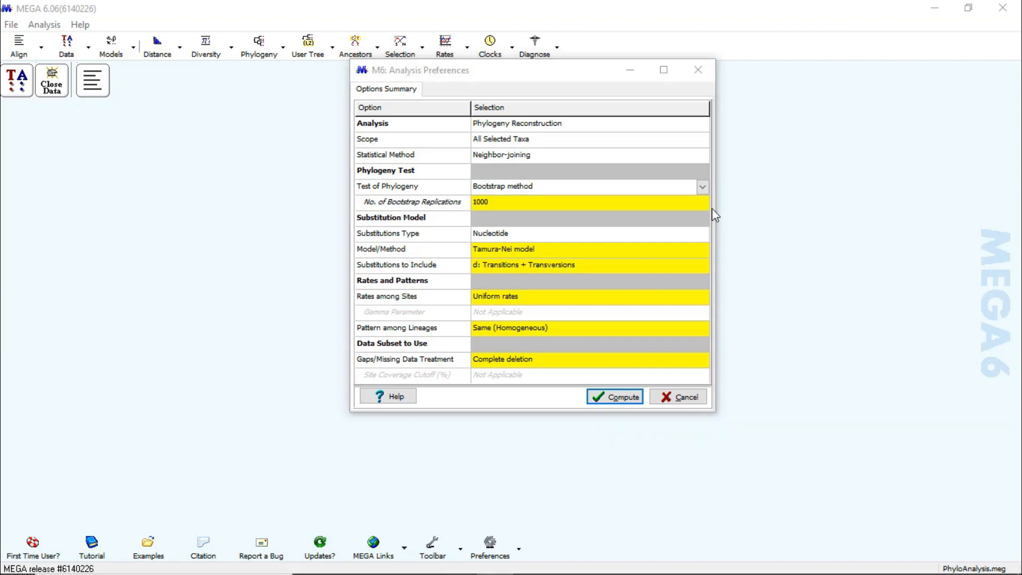
click(703, 181)
click(703, 183)
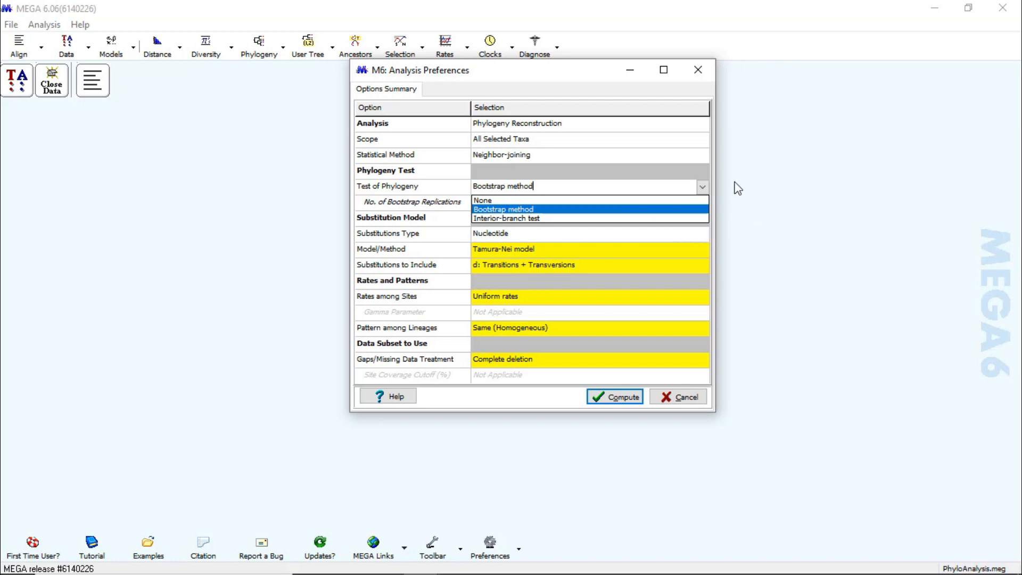
click(684, 212)
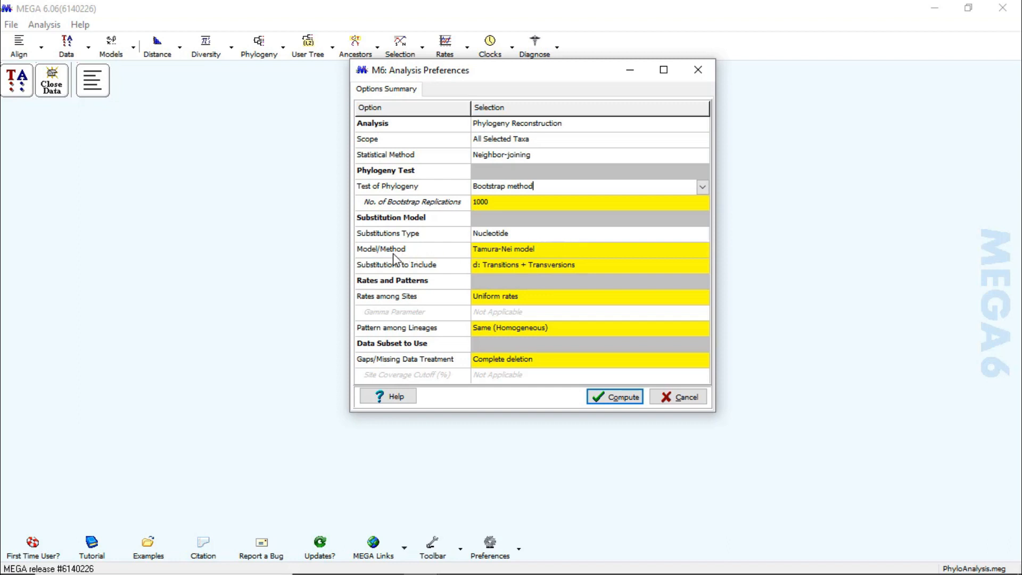
click(529, 248)
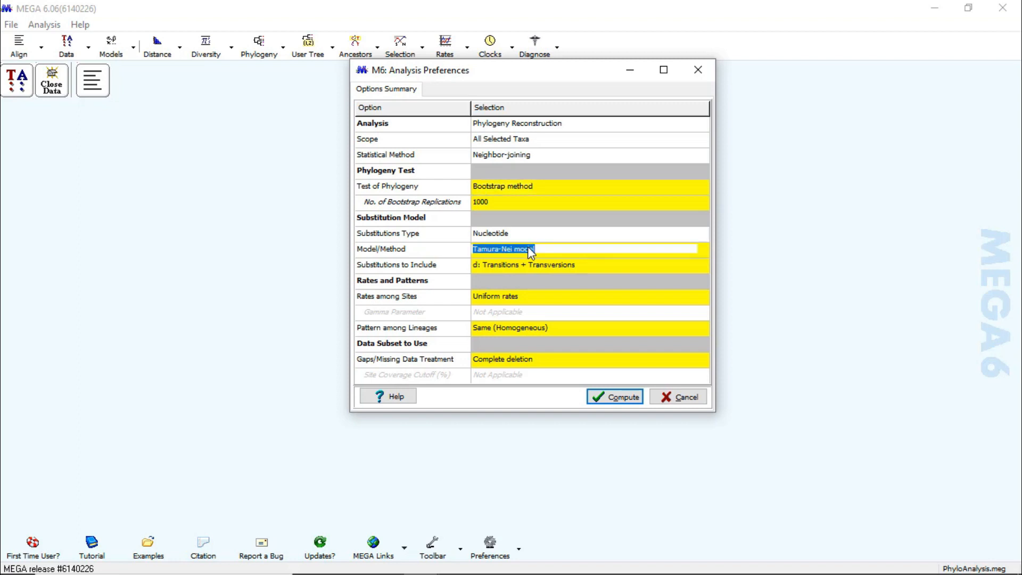
click(702, 250)
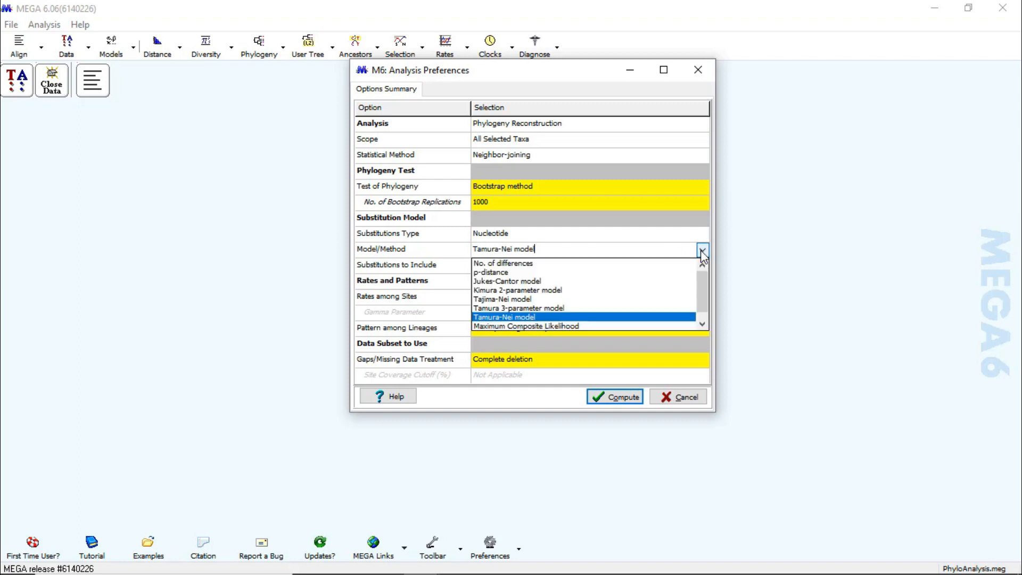
scroll(578, 297, up, 1)
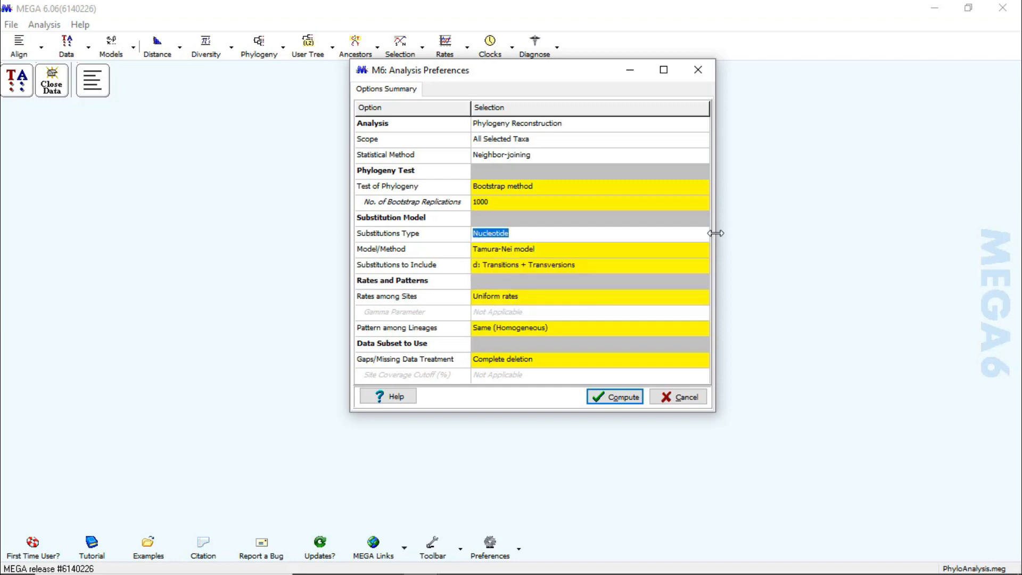
click(692, 250)
click(702, 250)
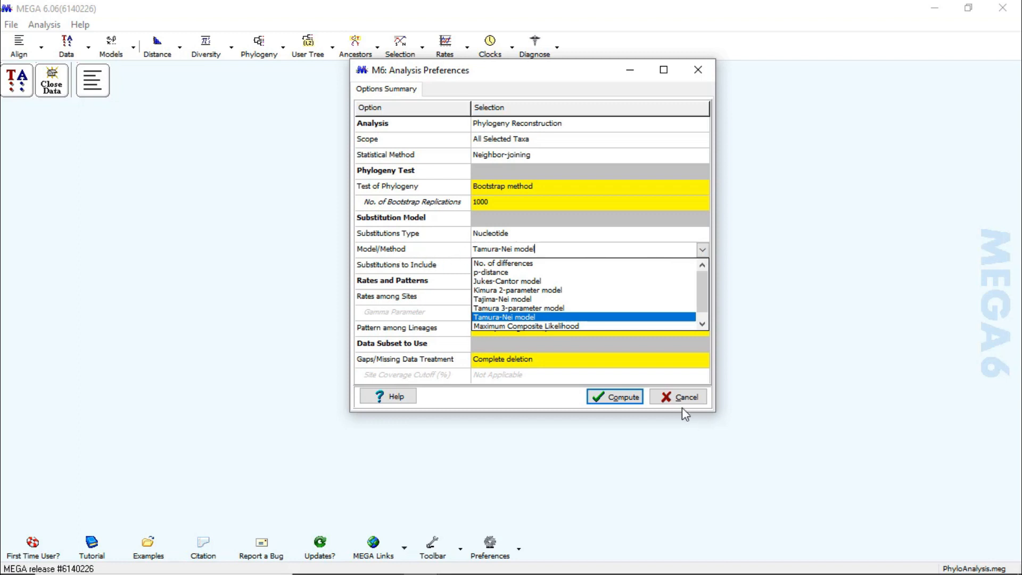
click(702, 250)
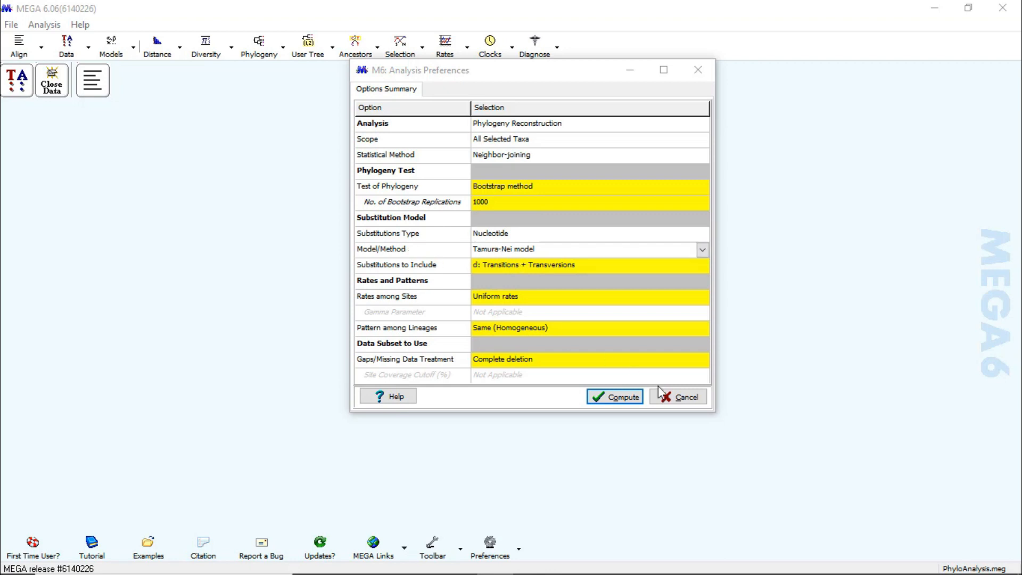
click(678, 397)
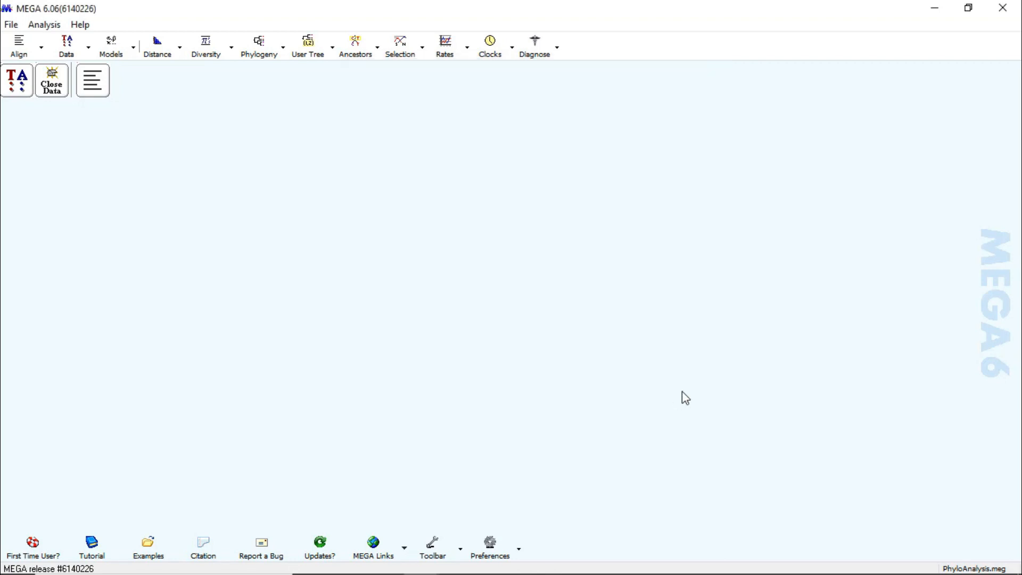
Run Find Best DNA/Protein Models (ML) on the active data with the offered preferences and move the progress window aside.
click(121, 51)
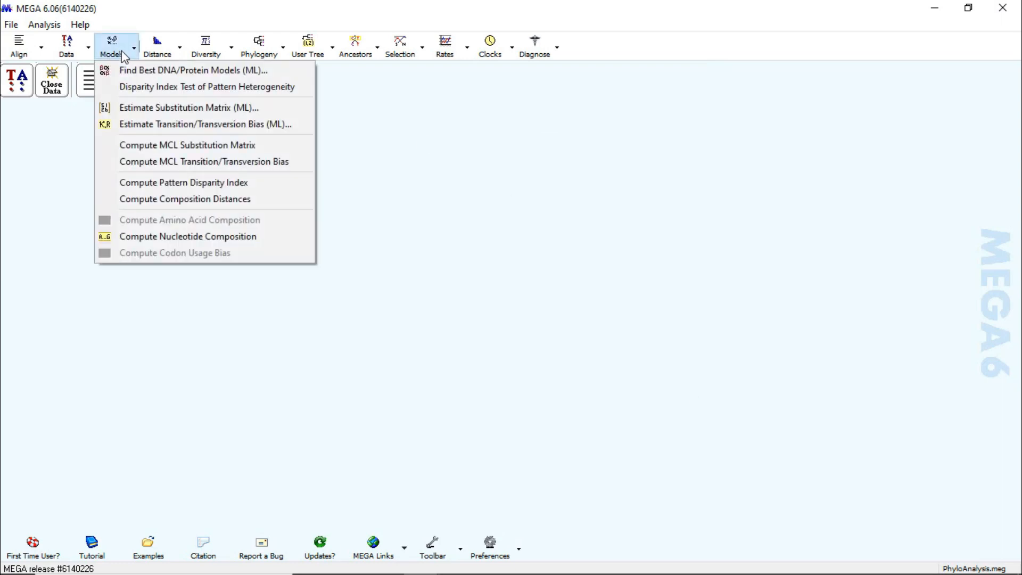
click(162, 74)
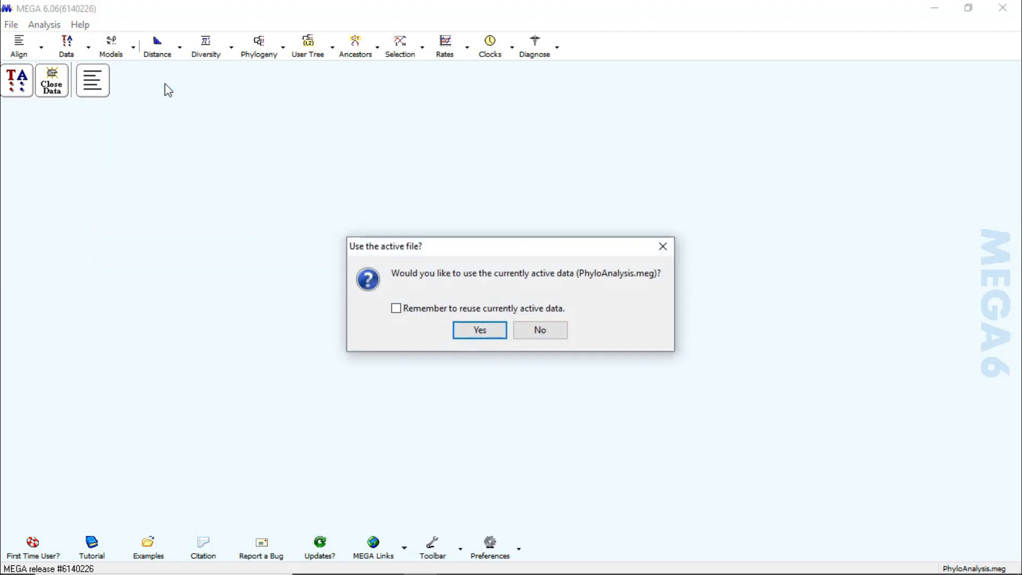
click(479, 333)
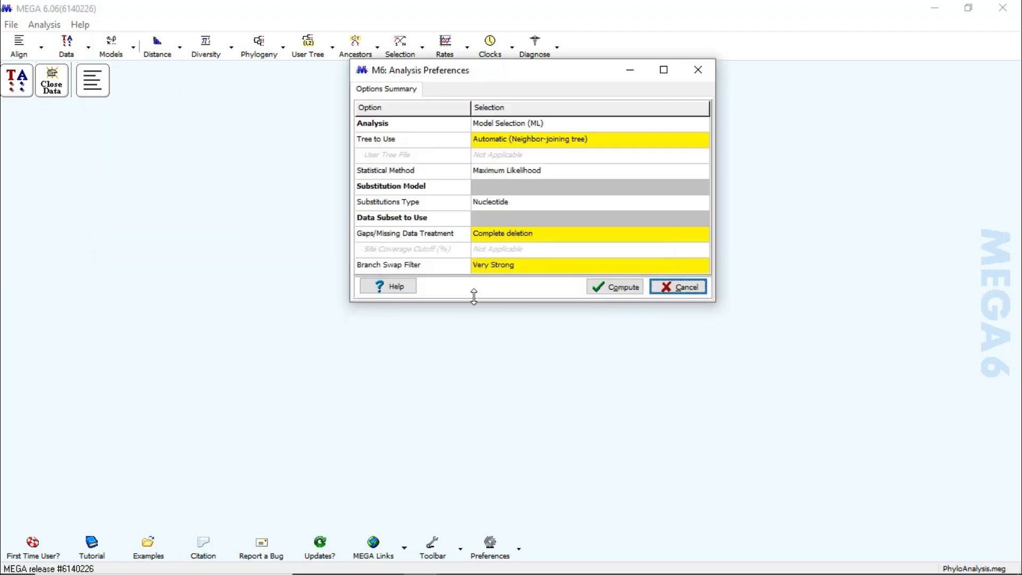
click(635, 296)
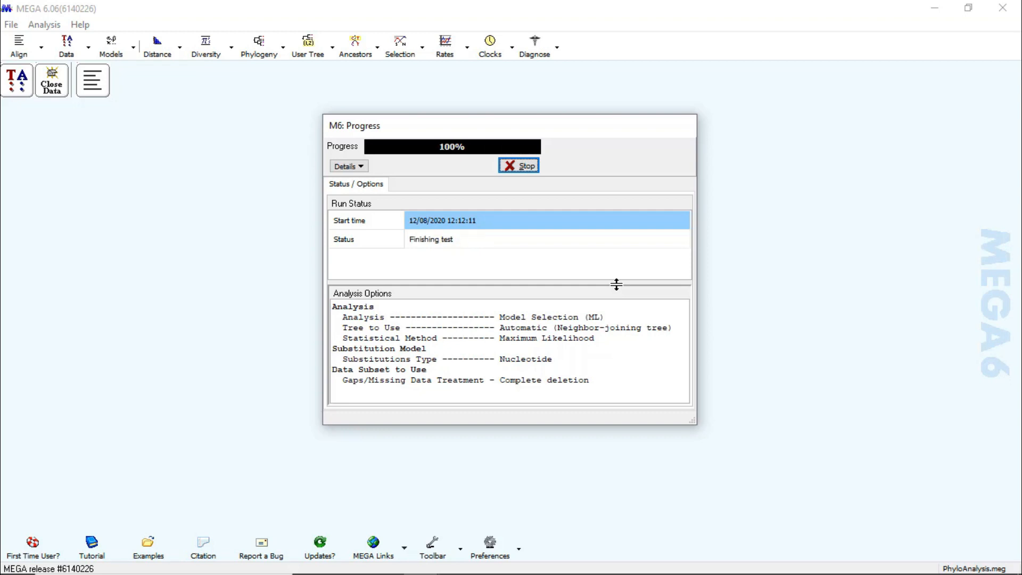
drag(596, 158, 610, 64)
Examine the maximized substitution model report for the model with the lowest BIC and the full name behind its abbreviation, and close the report.
scroll(495, 281, down, 3)
scroll(495, 280, down, 5)
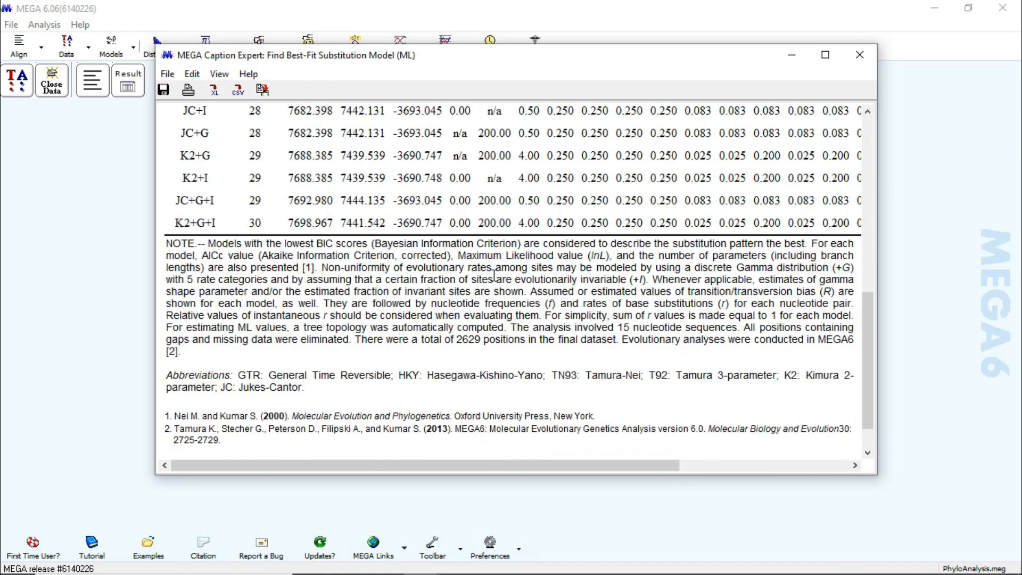
click(825, 55)
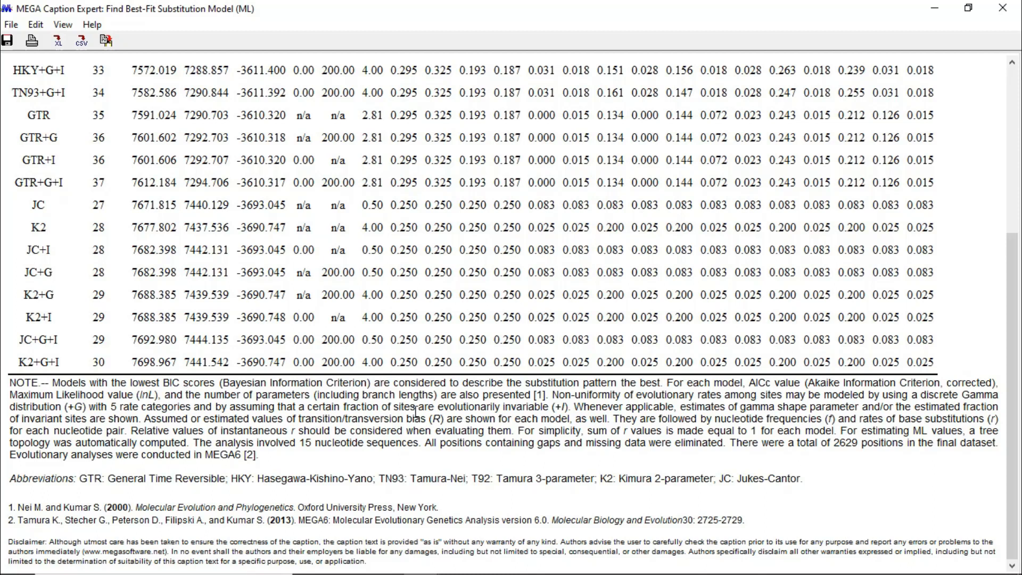
scroll(418, 381, up, 5)
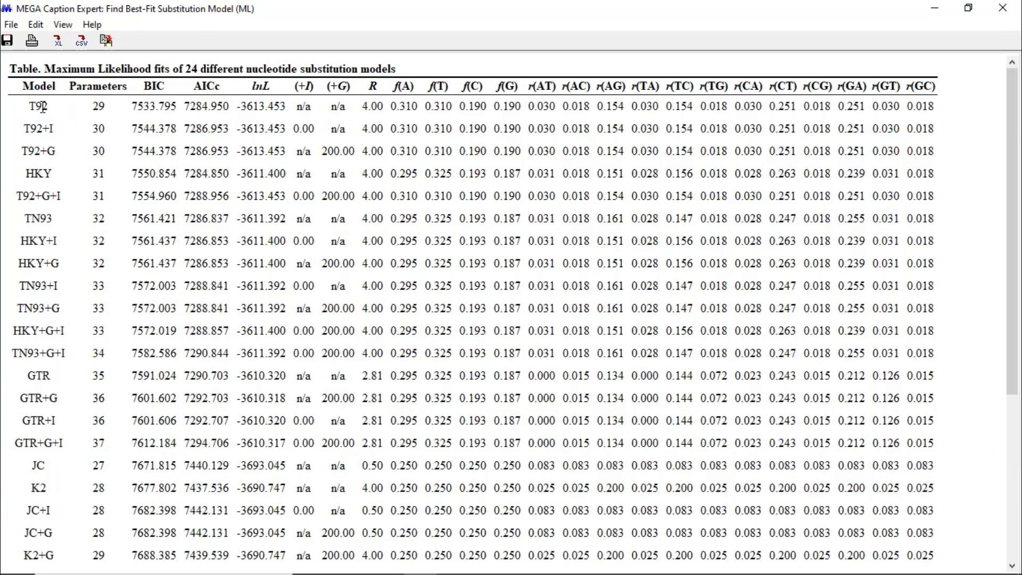
scroll(530, 371, down, 5)
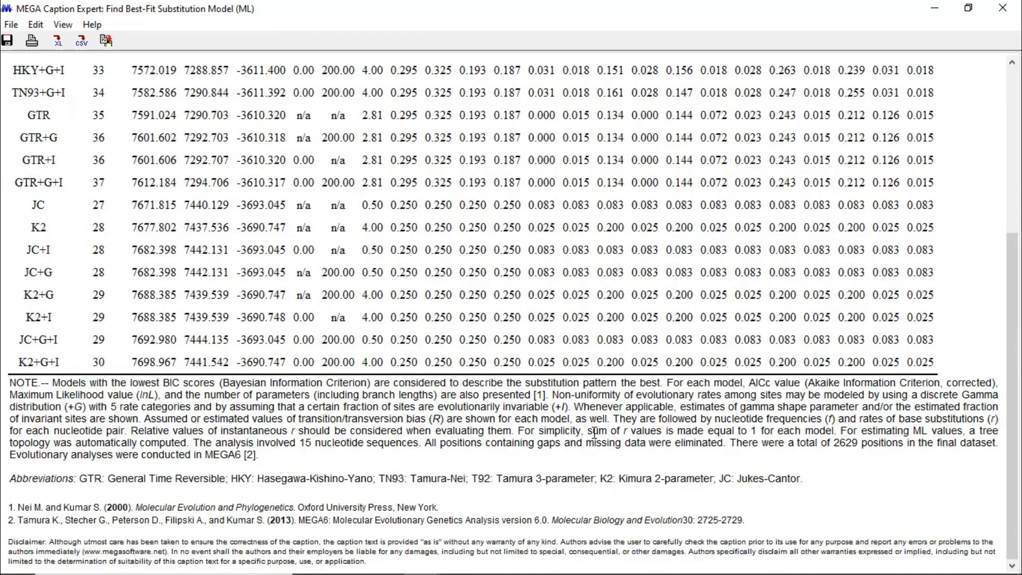
scroll(271, 397, up, 5)
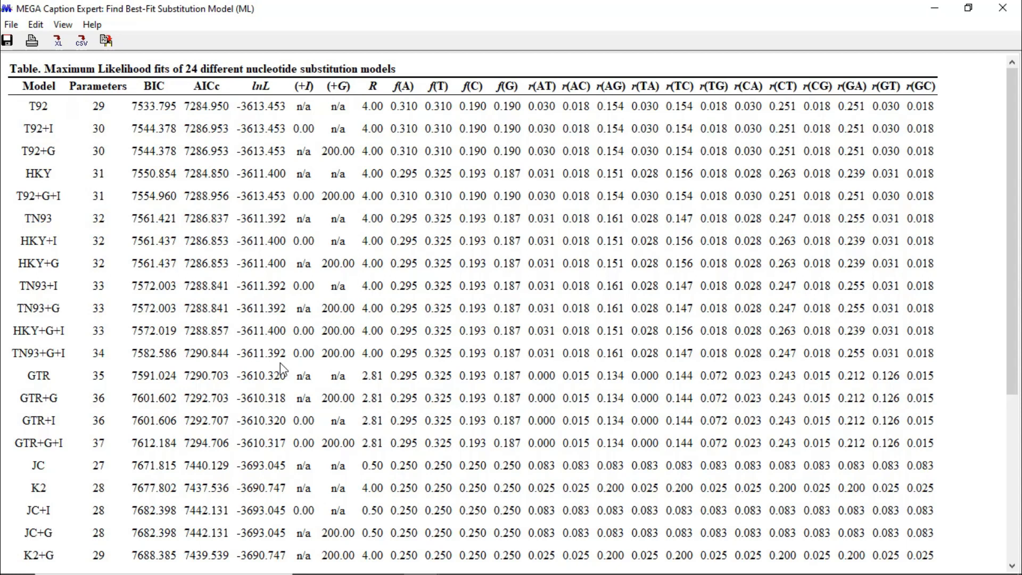
scroll(280, 362, down, 5)
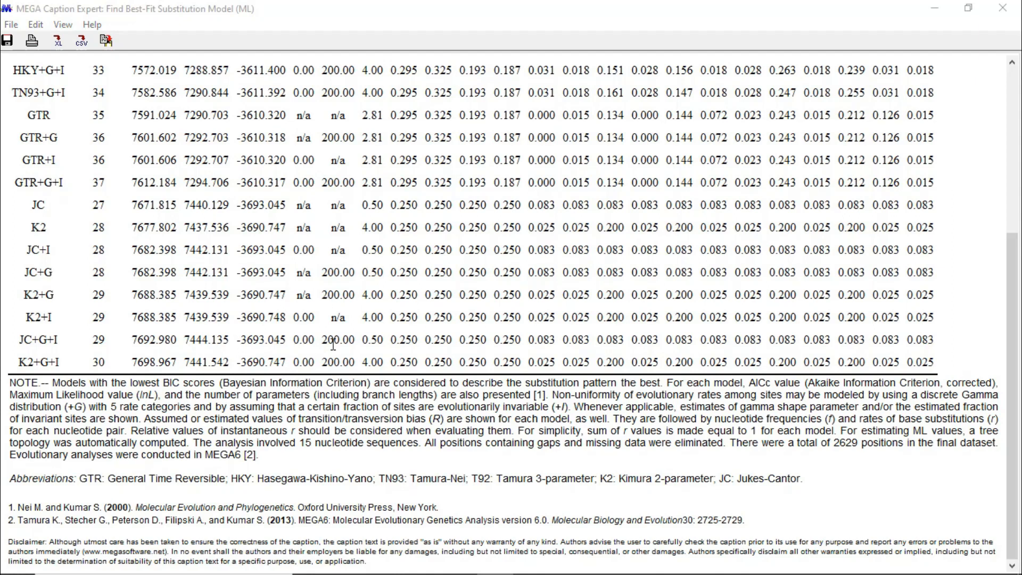
scroll(334, 345, up, 5)
scroll(333, 345, down, 5)
drag(498, 475, 596, 475)
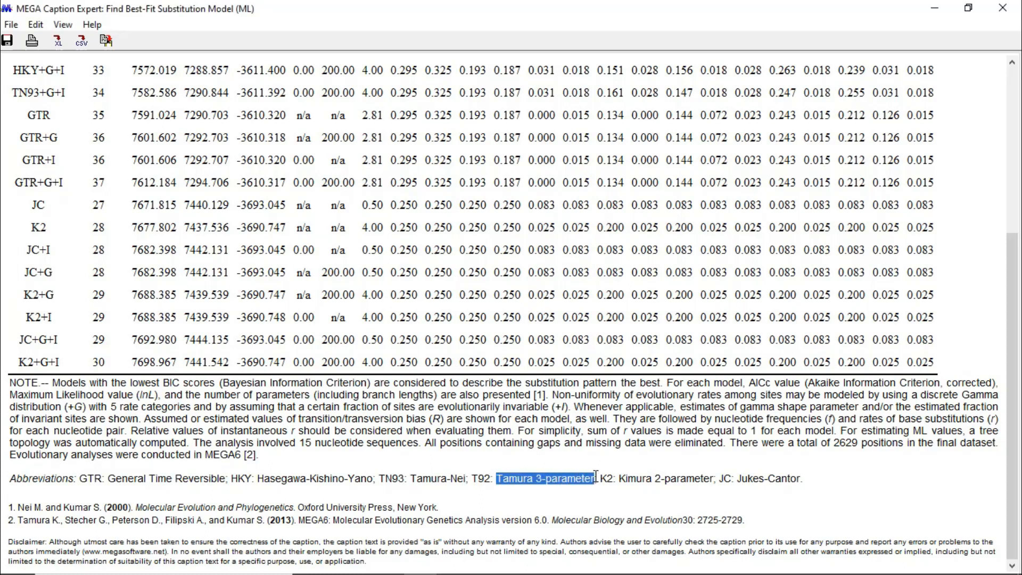
click(998, 15)
Construct a Neighbor-Joining tree from the active data with the Tamura 3-parameter model, view it maximized and minimize Tree Explorer.
click(279, 59)
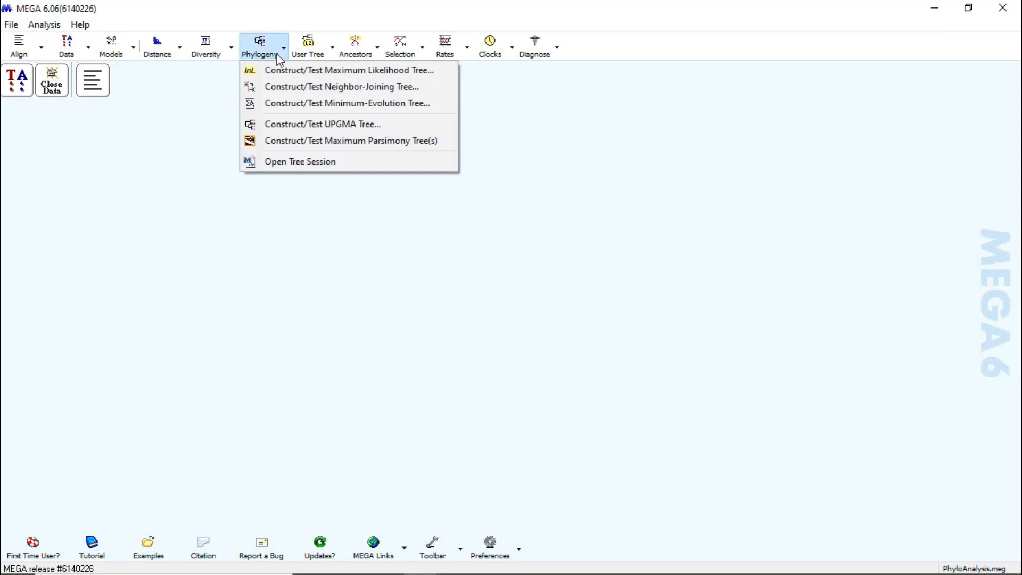
click(279, 83)
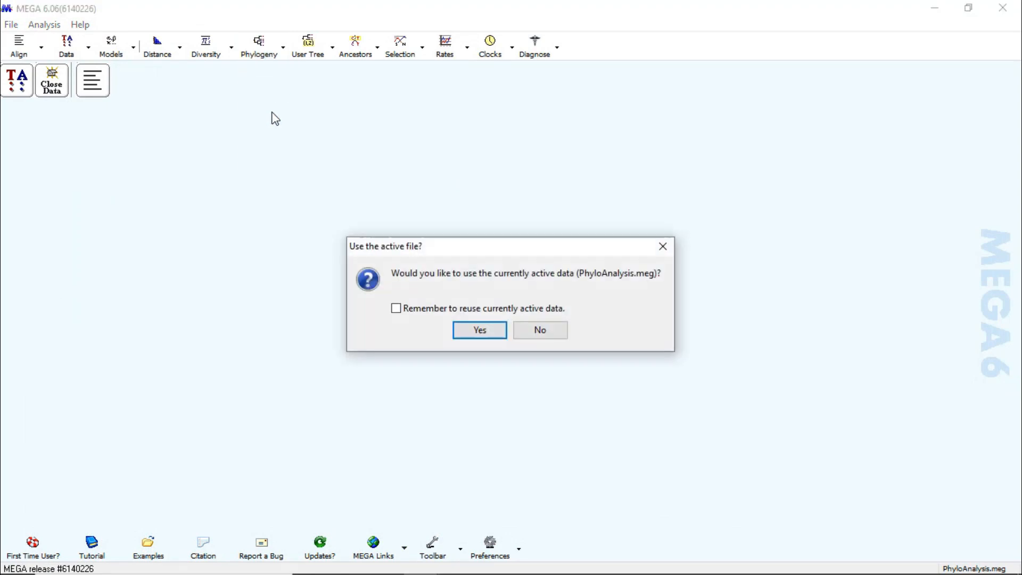
click(478, 331)
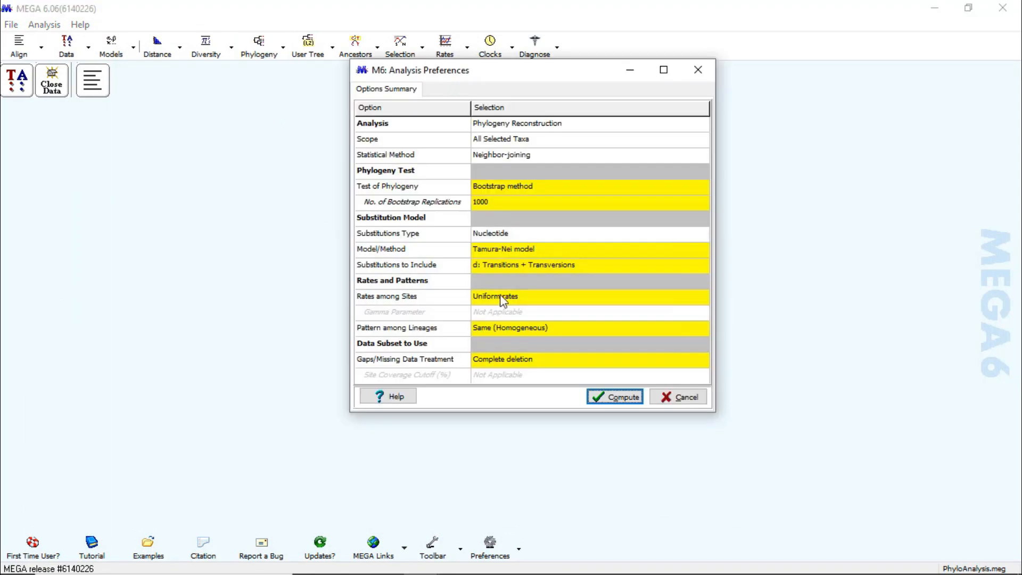
click(528, 249)
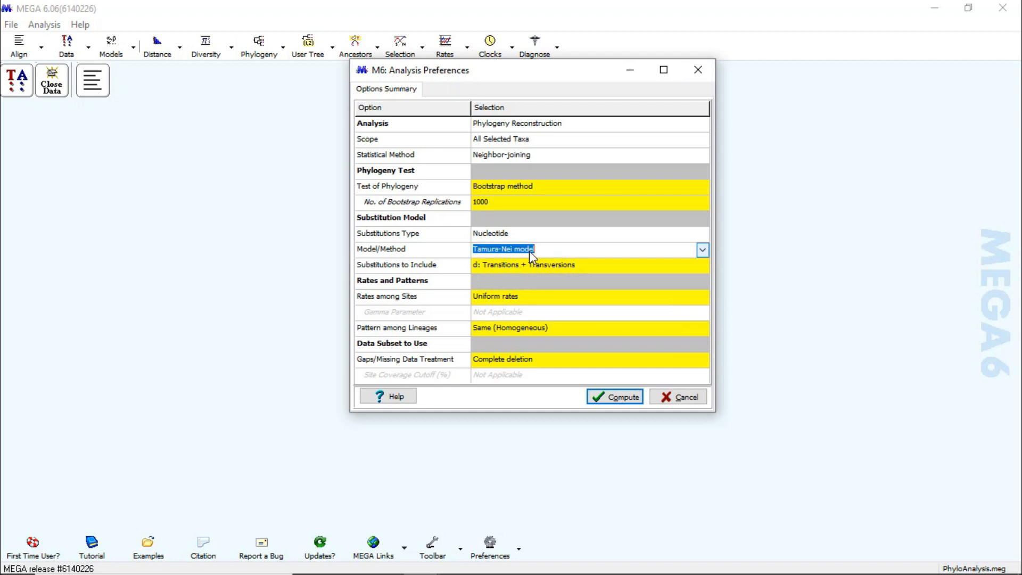
click(702, 250)
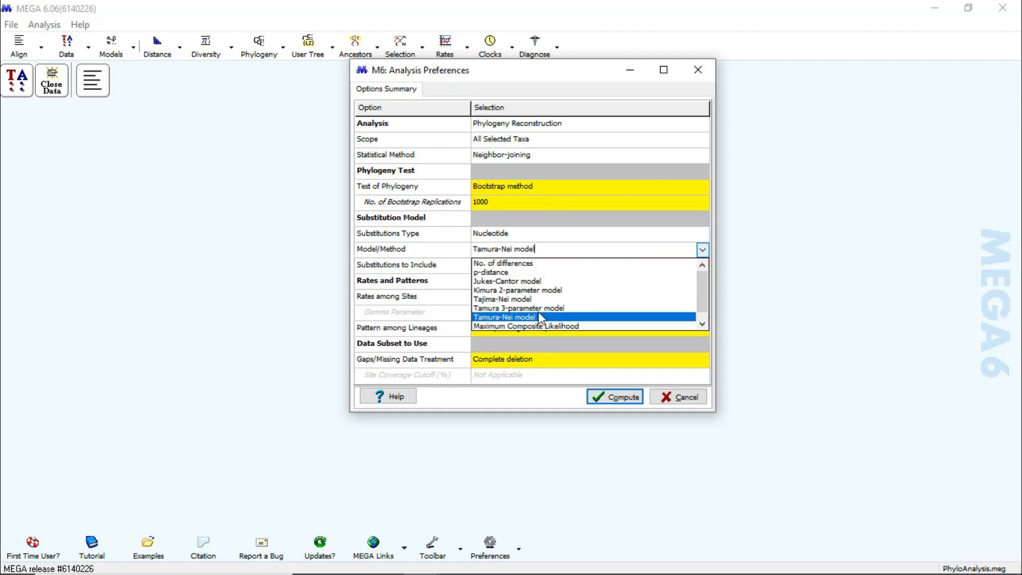
click(529, 309)
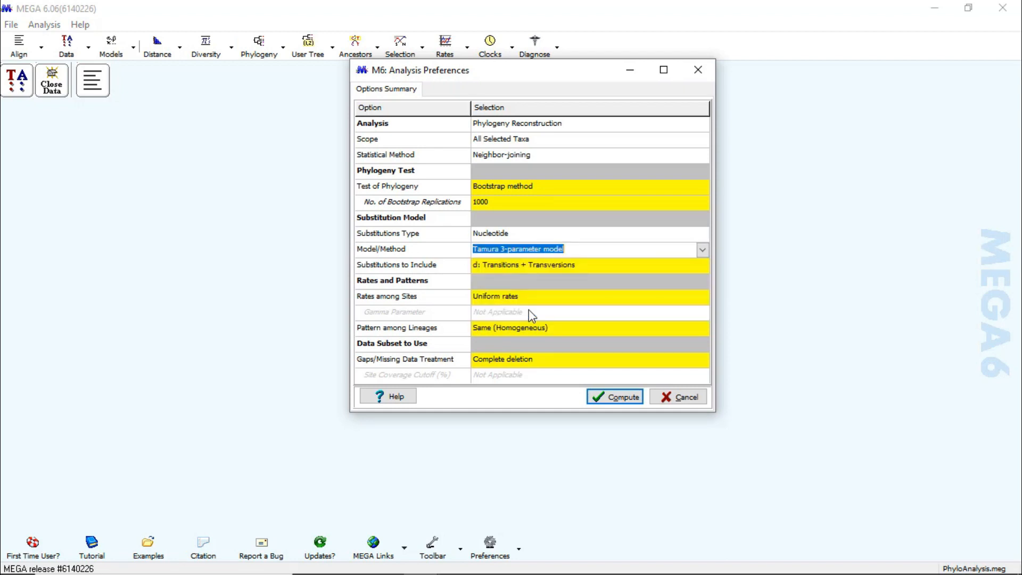
click(615, 398)
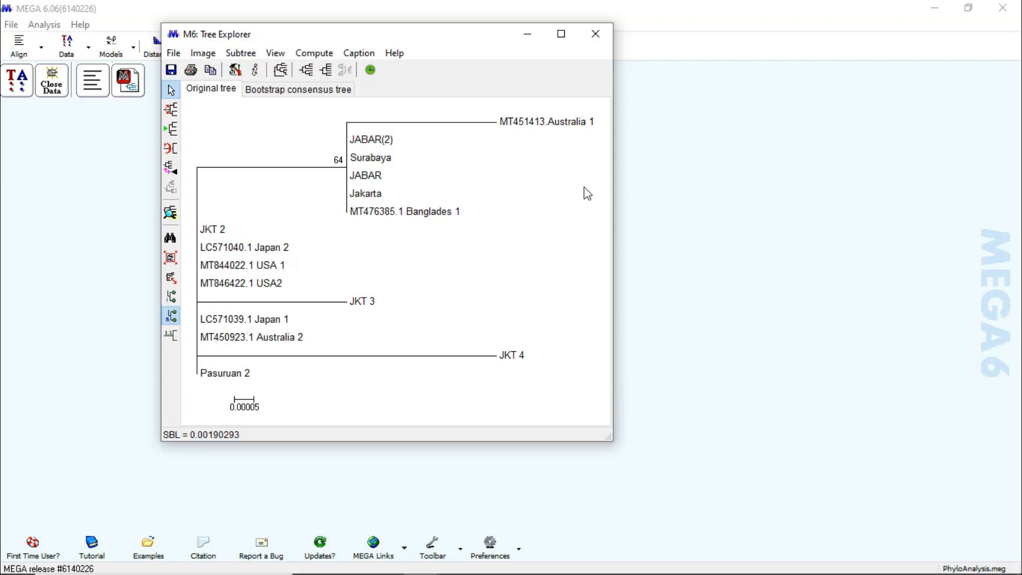
click(561, 34)
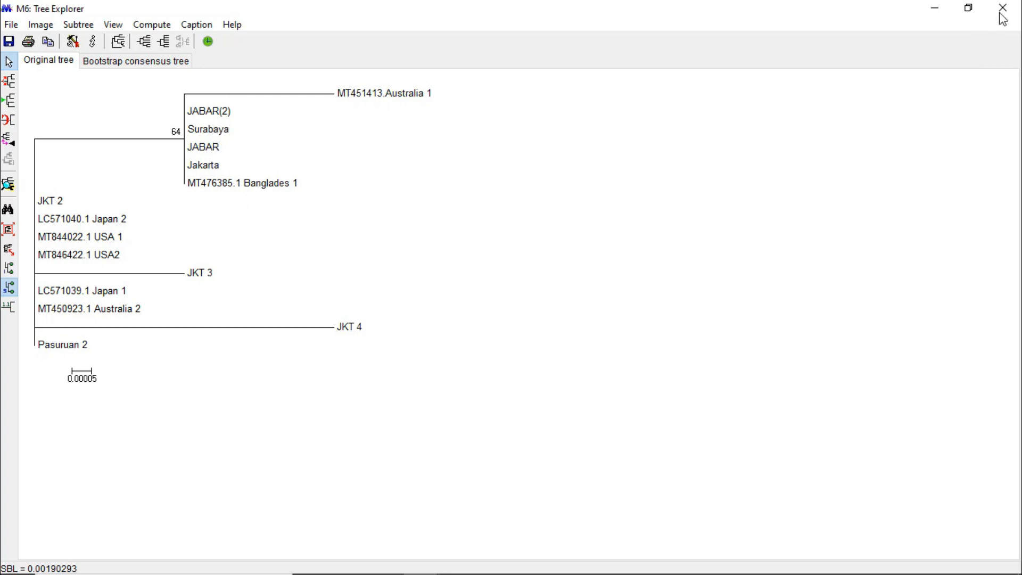
click(935, 9)
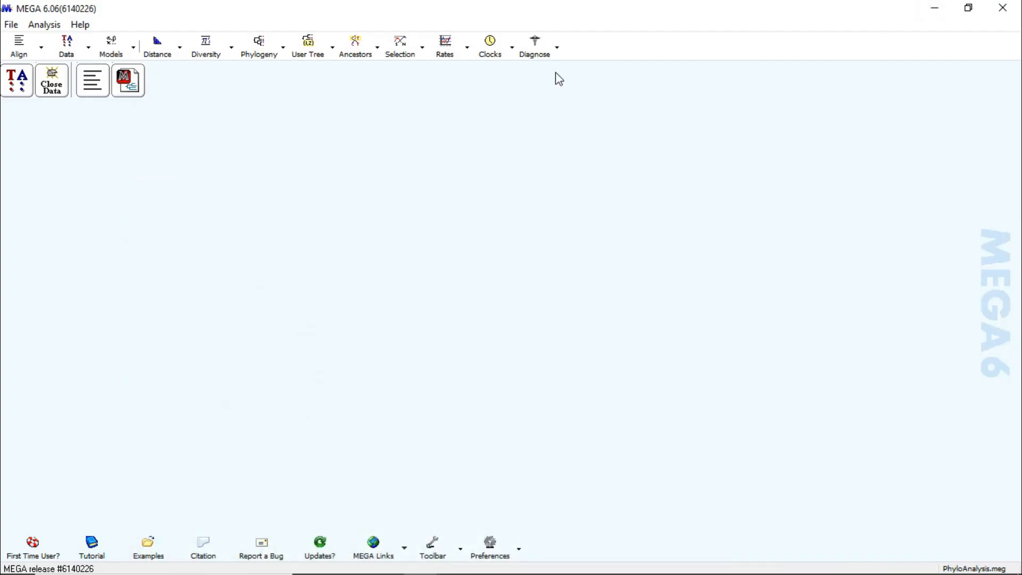
Compute pairwise distances from the active data with the offered preferences, view the distance matrix and close it.
click(168, 59)
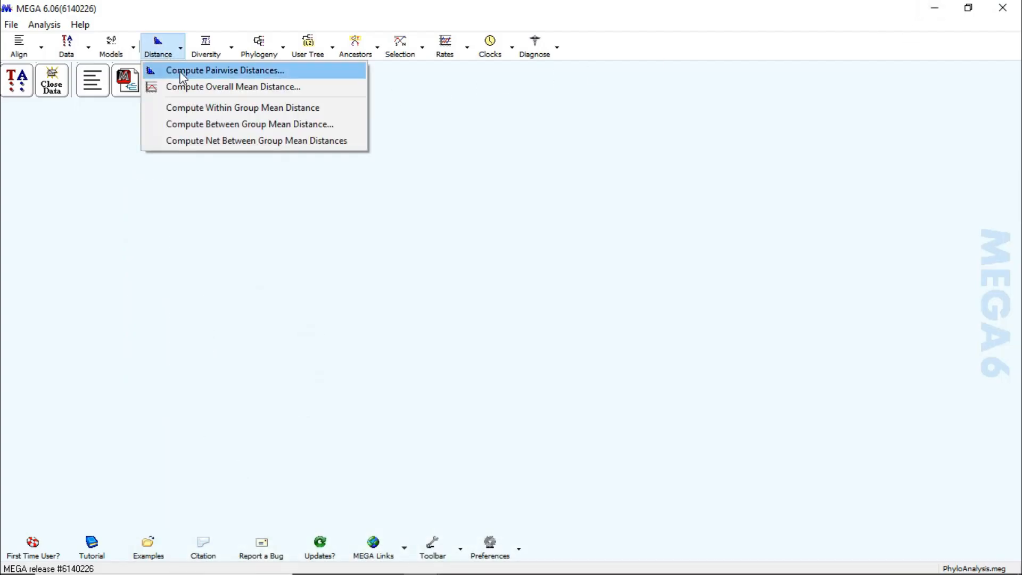
click(182, 73)
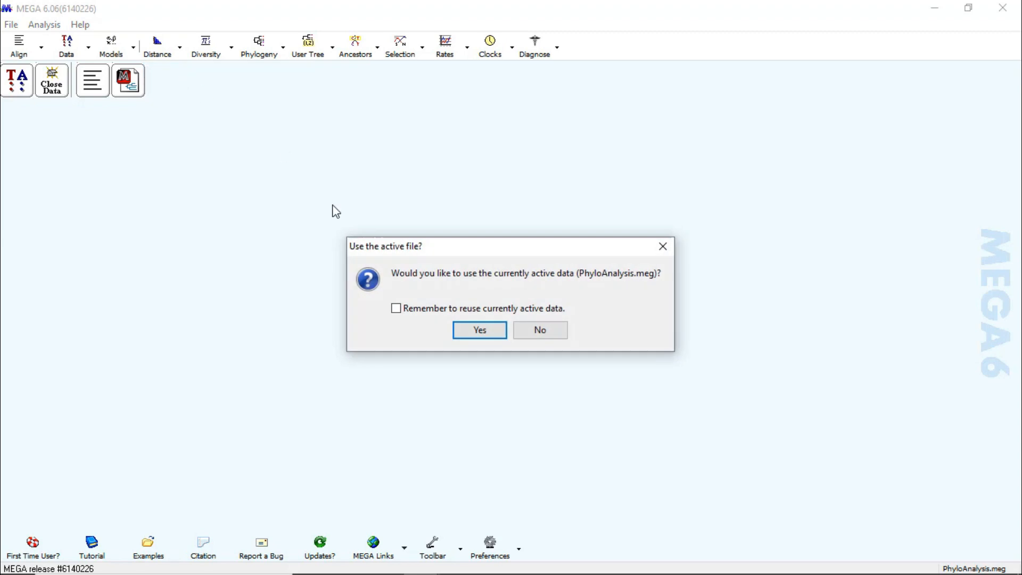
click(479, 331)
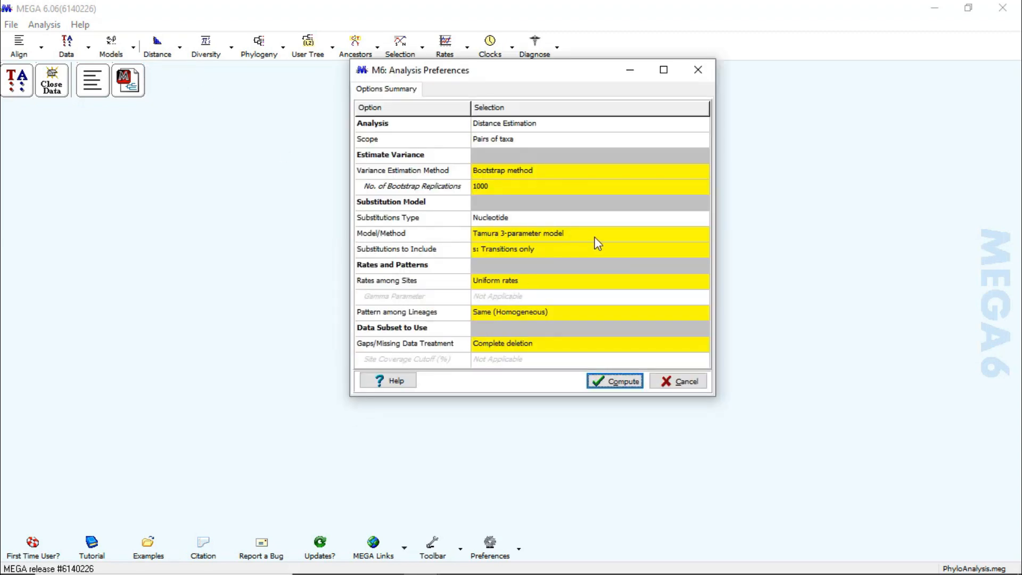
click(614, 381)
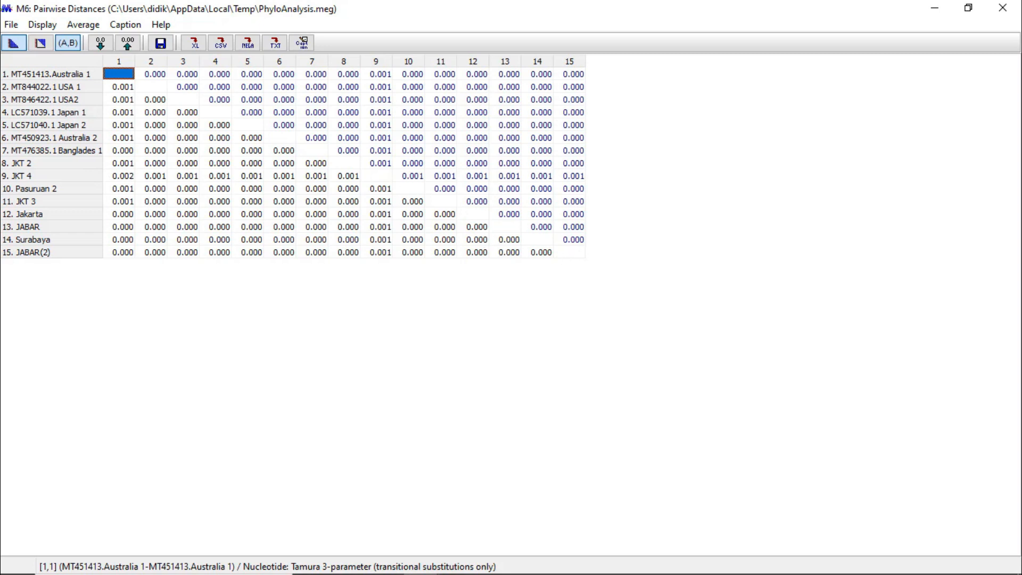
click(1002, 9)
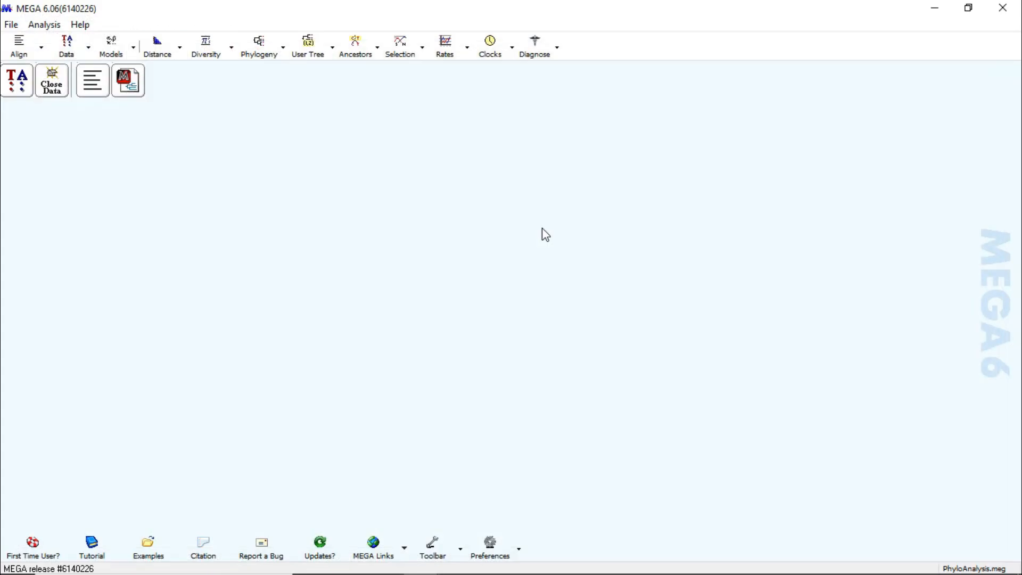